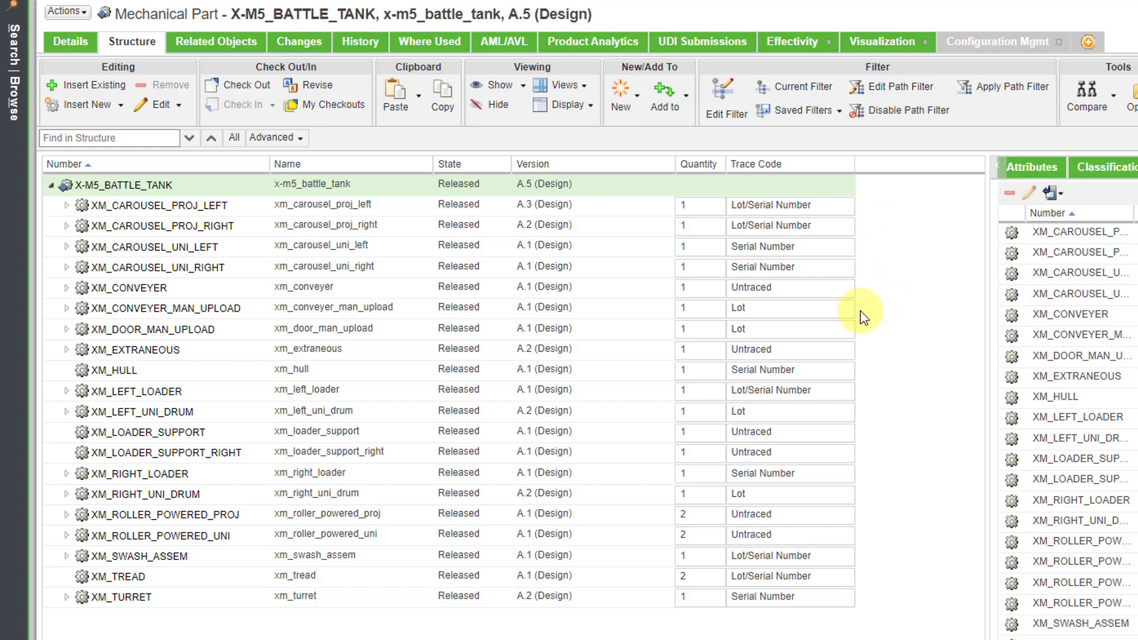
- Review the Released A Prototype Series 1 structure, then return to the tank's Configuration Mgmt page
{"action": "left_click", "coordinate": [975, 45]}
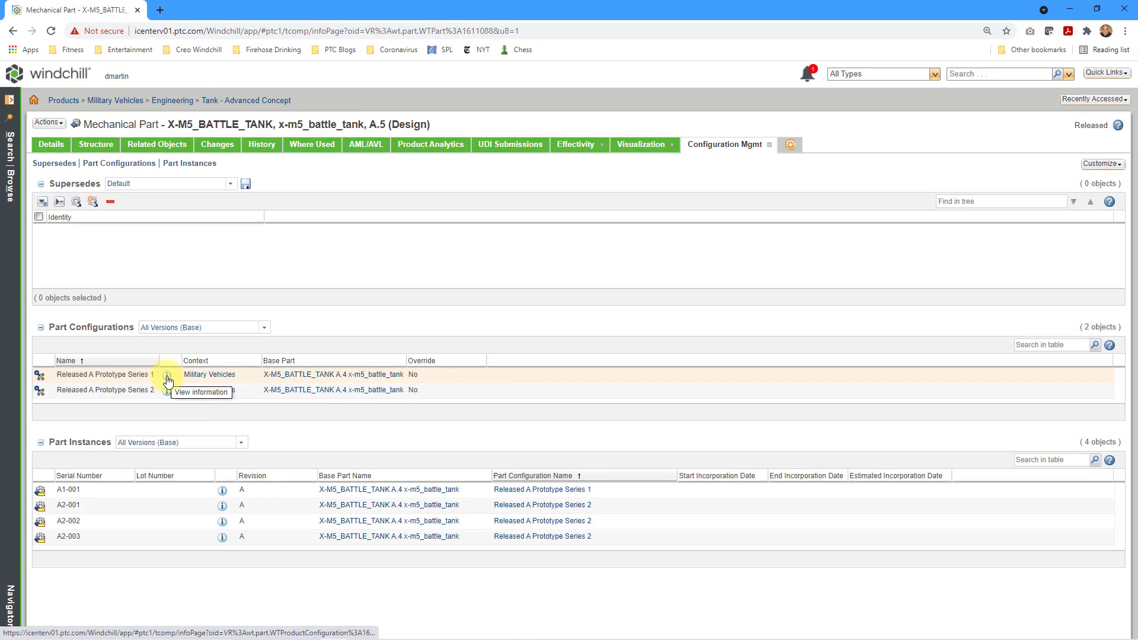
{"action": "left_click", "coordinate": [167, 377]}
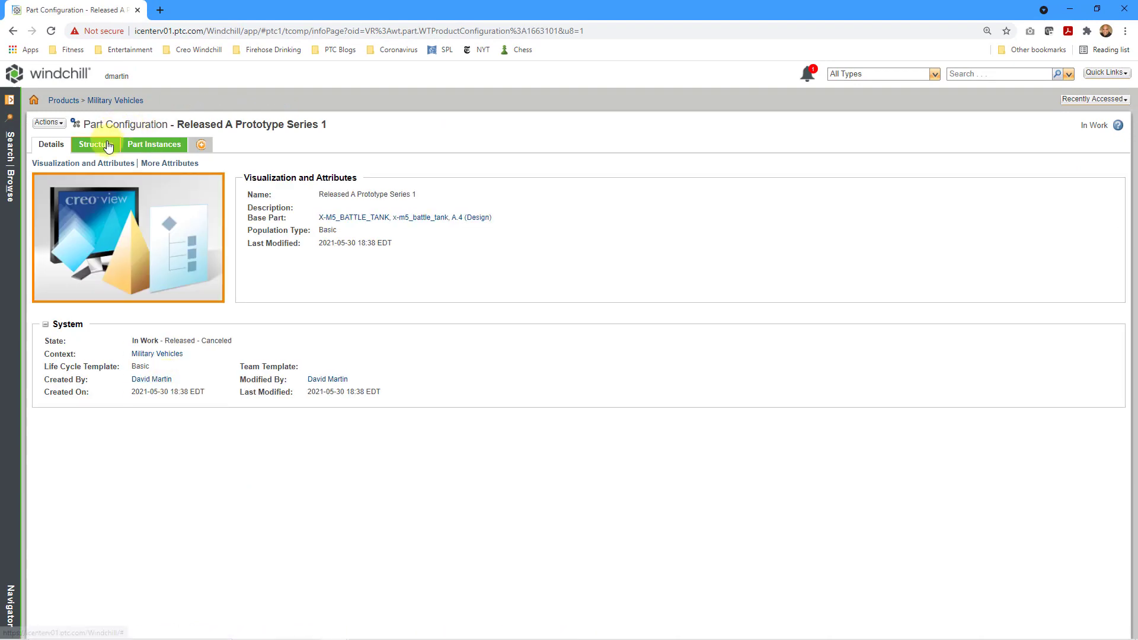
{"action": "left_click", "coordinate": [108, 147]}
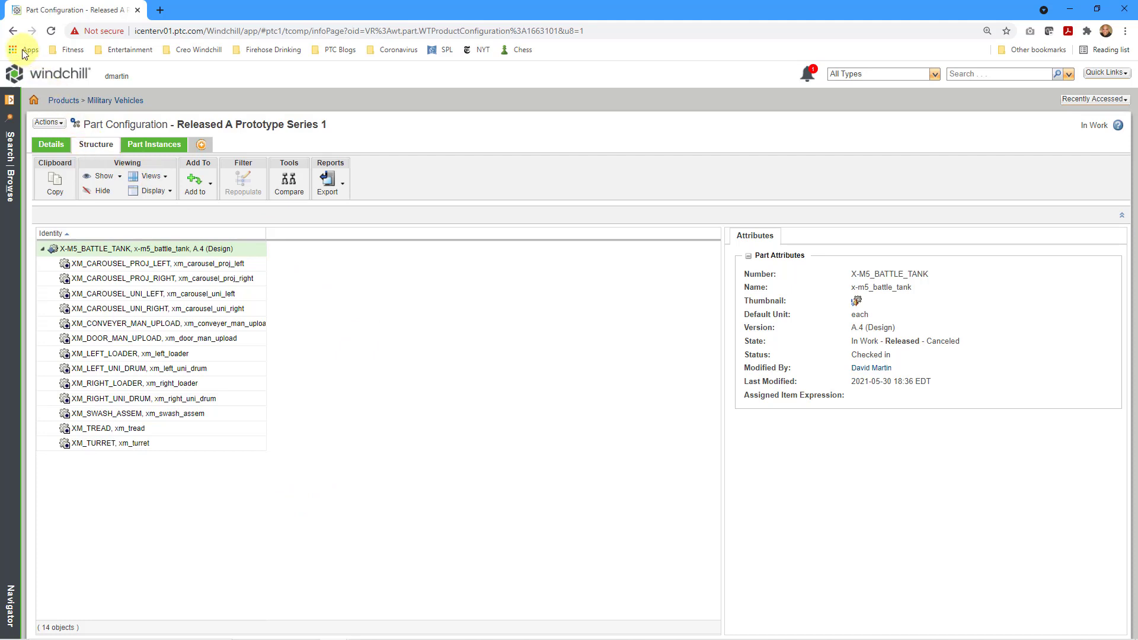
{"action": "left_click", "coordinate": [13, 31]}
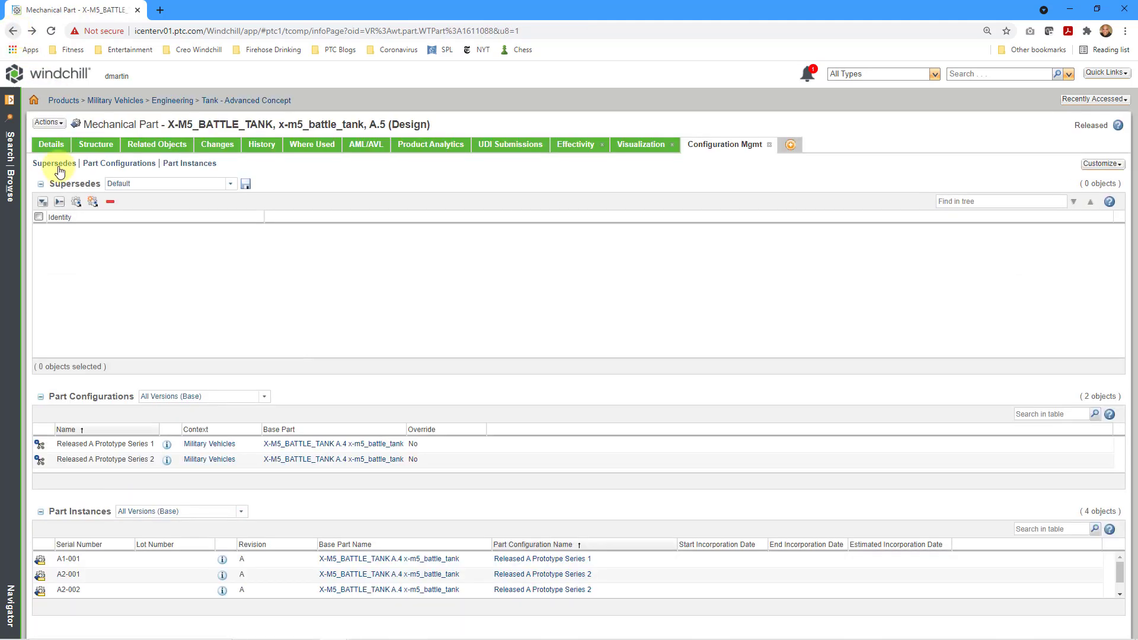
{"action": "left_click", "coordinate": [167, 461]}
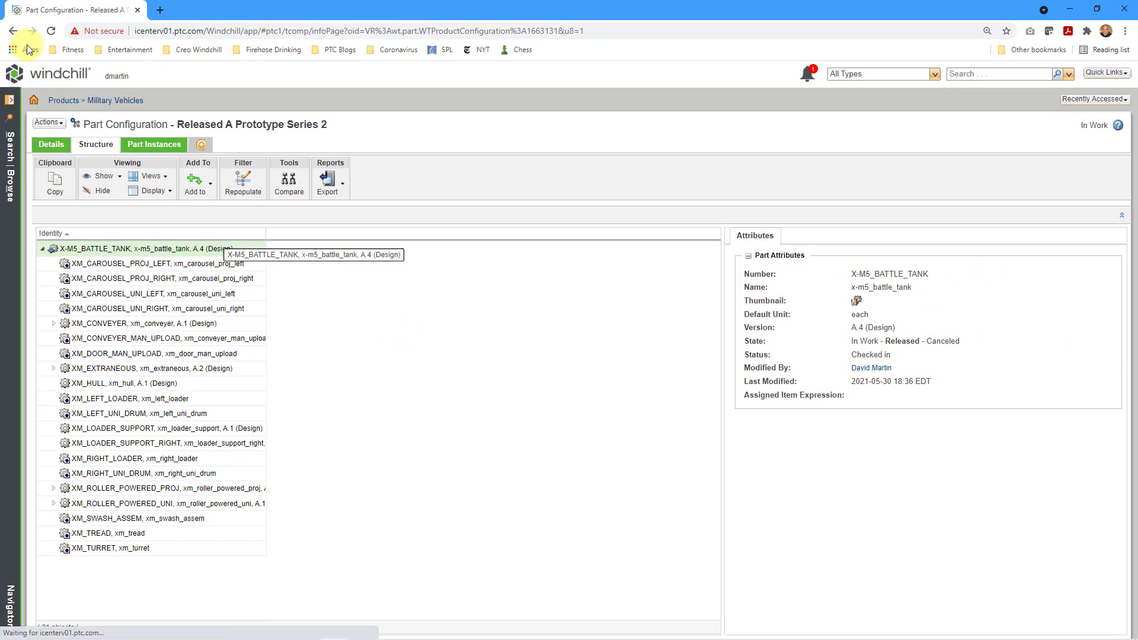
{"action": "left_click", "coordinate": [12, 31]}
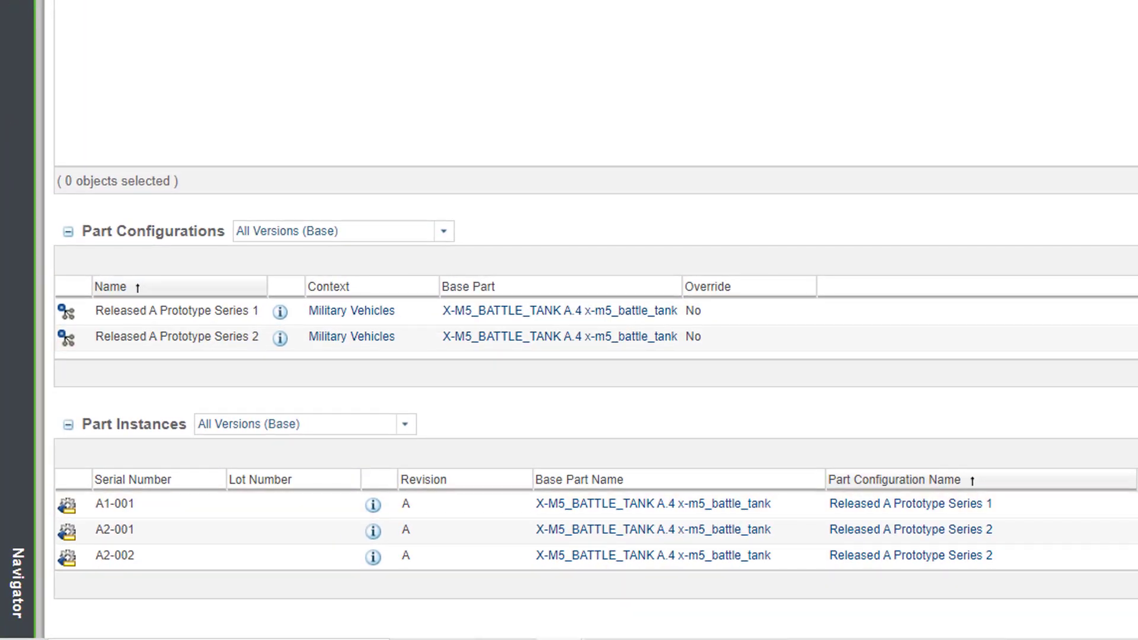
{"action": "scroll", "coordinate": [597, 531], "scroll_direction": "down", "scroll_amount": 1}
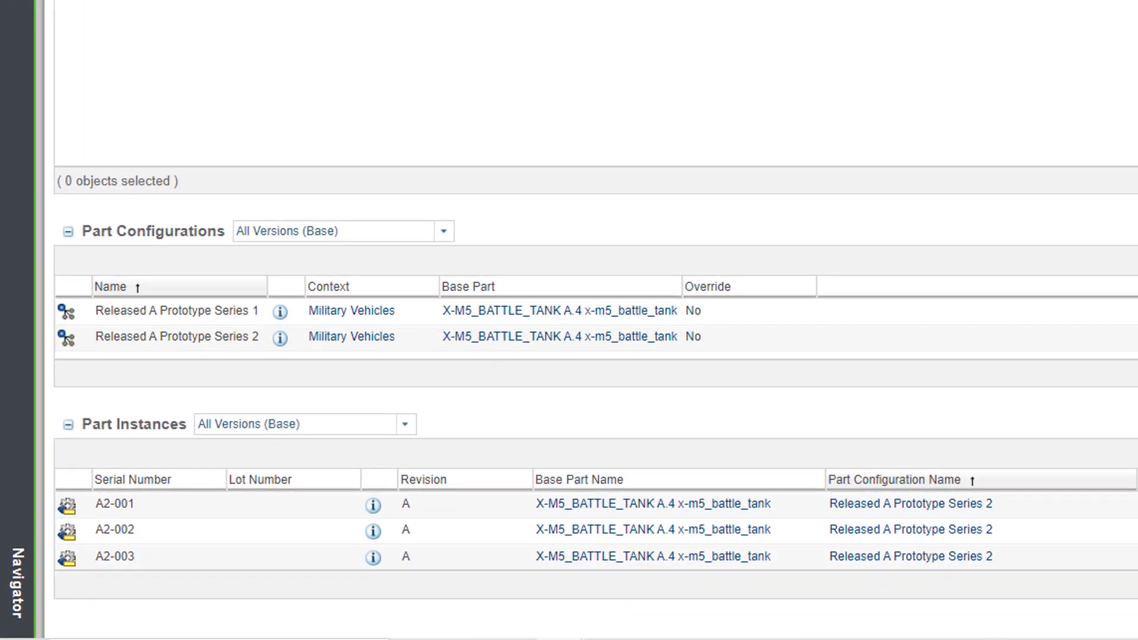
{"action": "scroll", "coordinate": [597, 531], "scroll_direction": "up", "scroll_amount": 1}
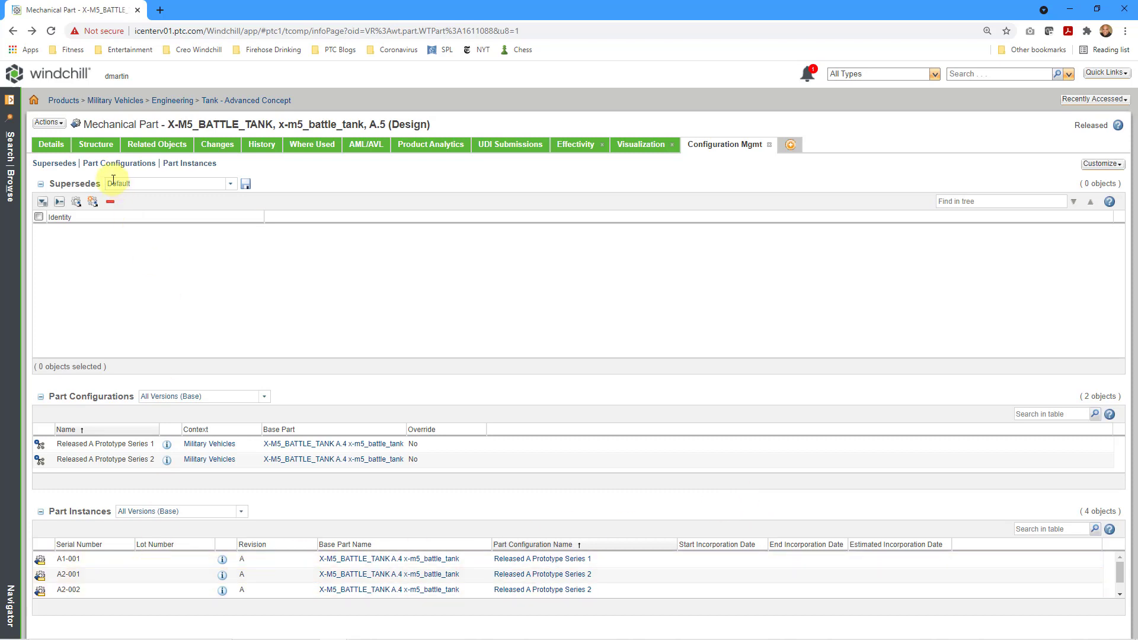
{"action": "left_click", "coordinate": [96, 144]}
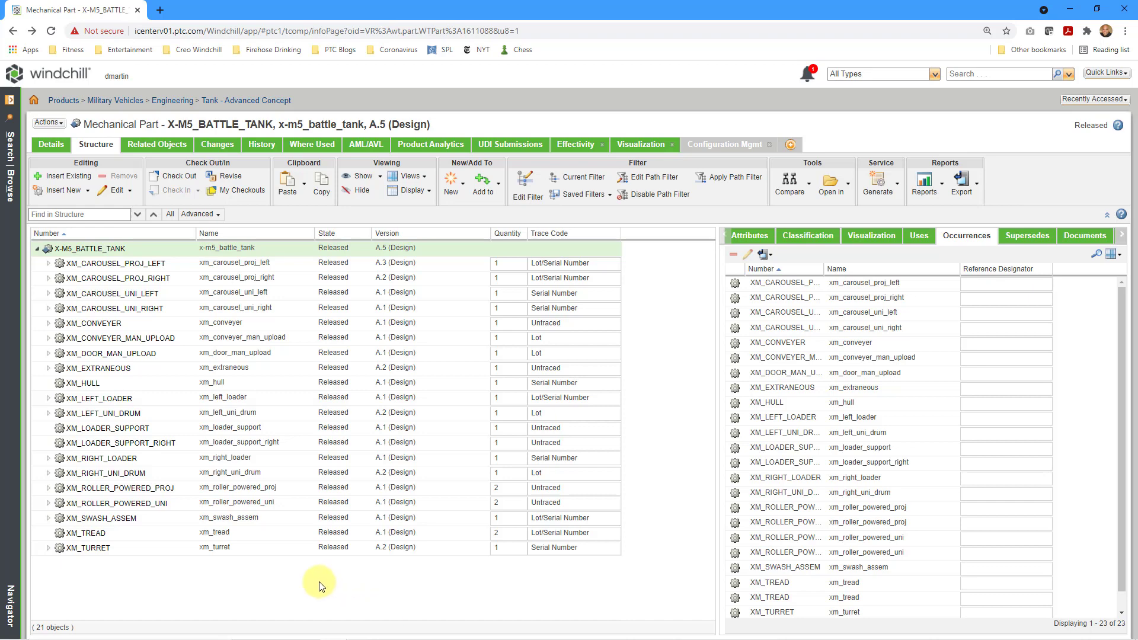
{"action": "right_click", "coordinate": [98, 532]}
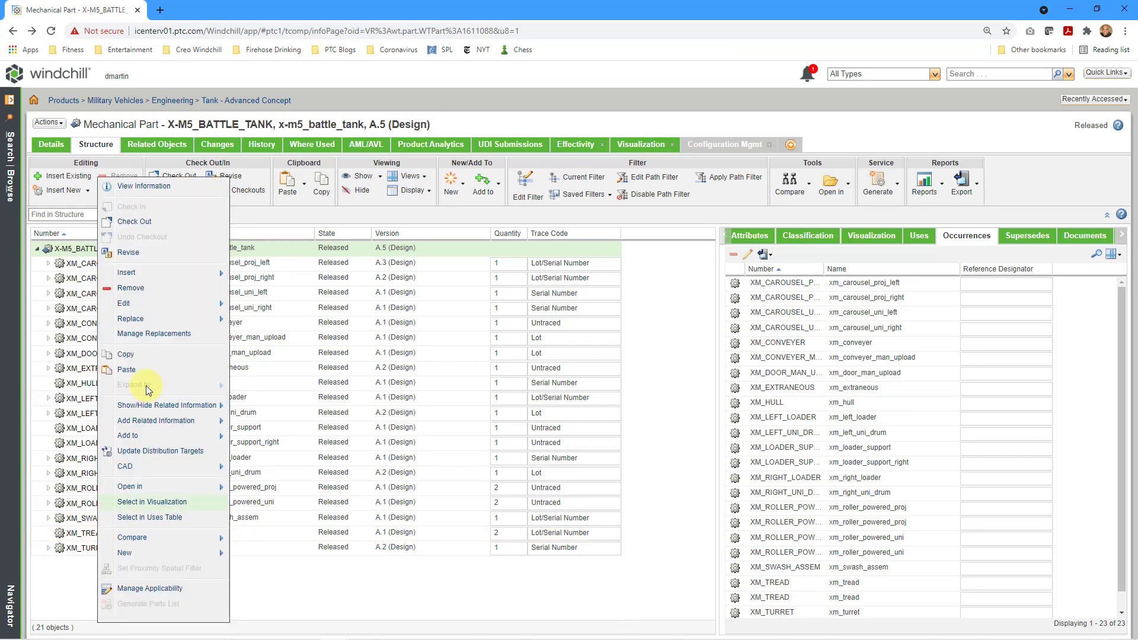
{"action": "left_click", "coordinate": [151, 187]}
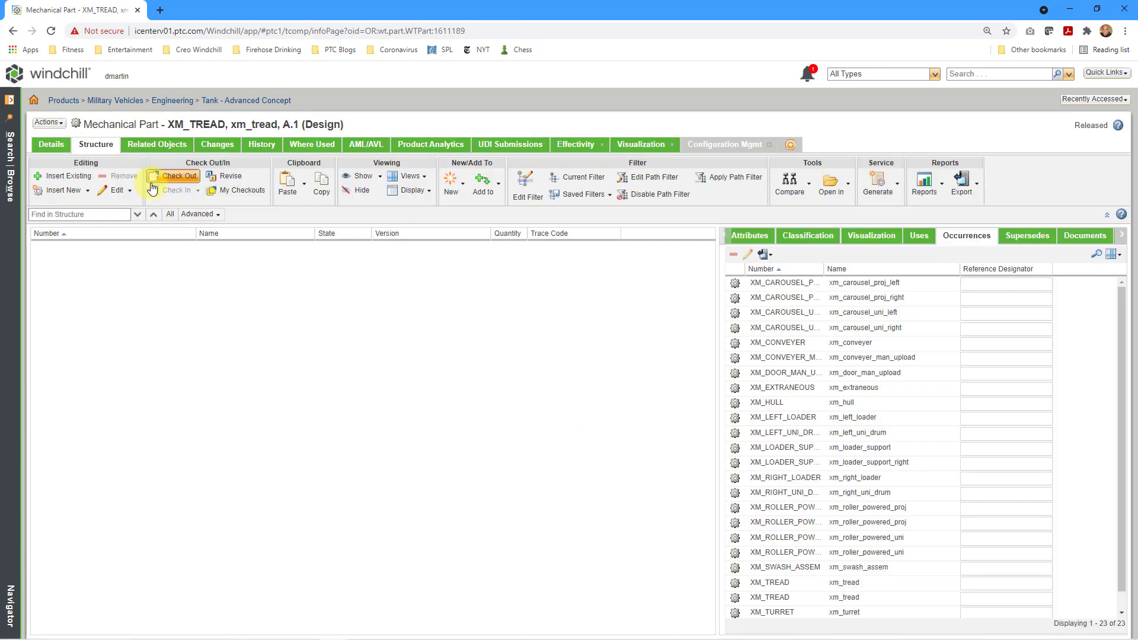
{"action": "left_click", "coordinate": [718, 145]}
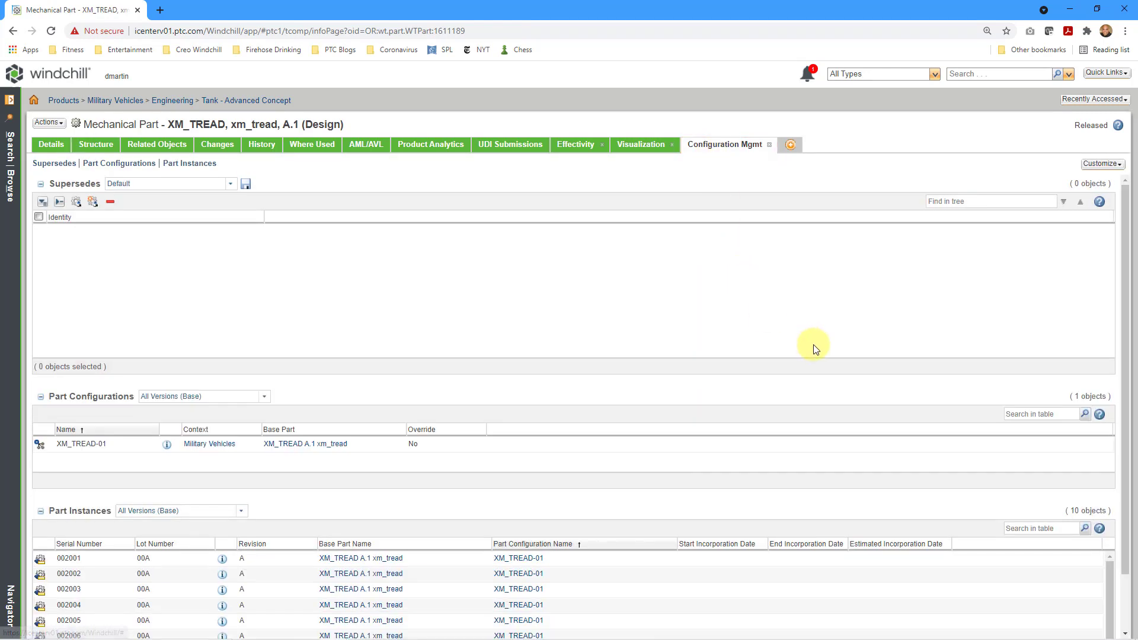
{"action": "left_click_drag", "start_coordinate": [1123, 363], "coordinate": [1097, 437]}
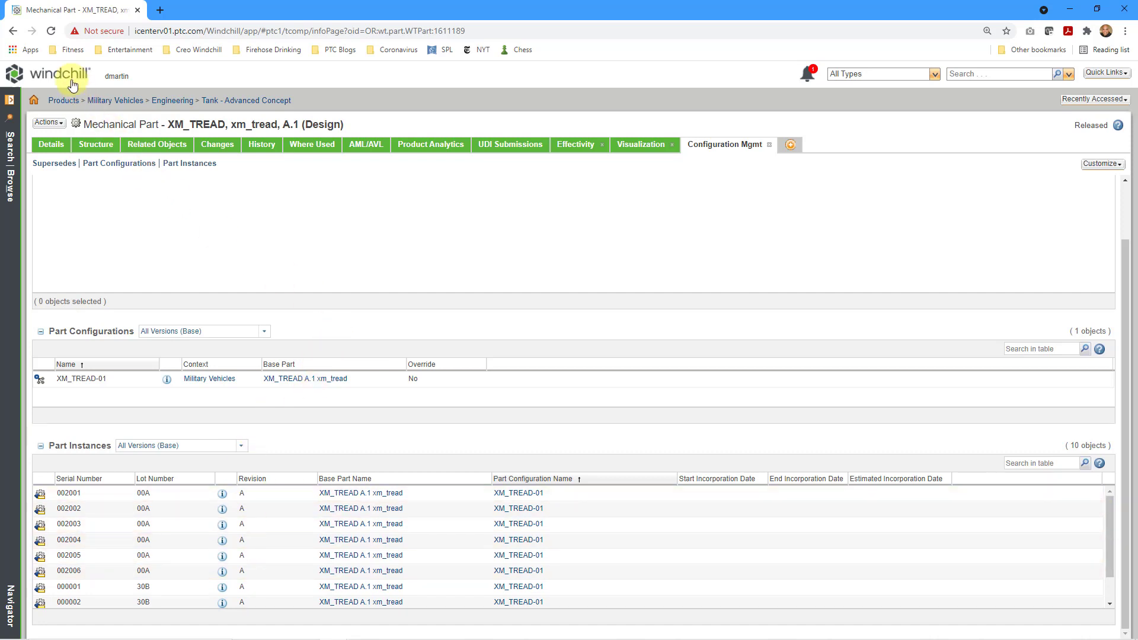
{"action": "left_click", "coordinate": [13, 31]}
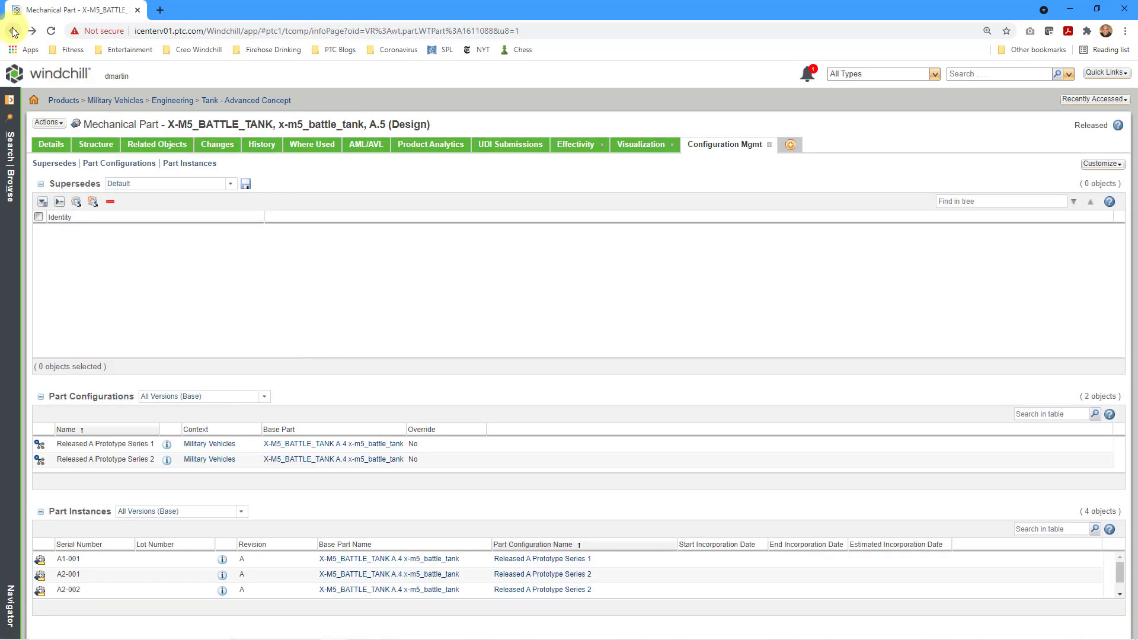
- Open XM_TURRET from the tank's structure and show its configuration TURRET-X-001 with four part instances
{"action": "left_click", "coordinate": [101, 147]}
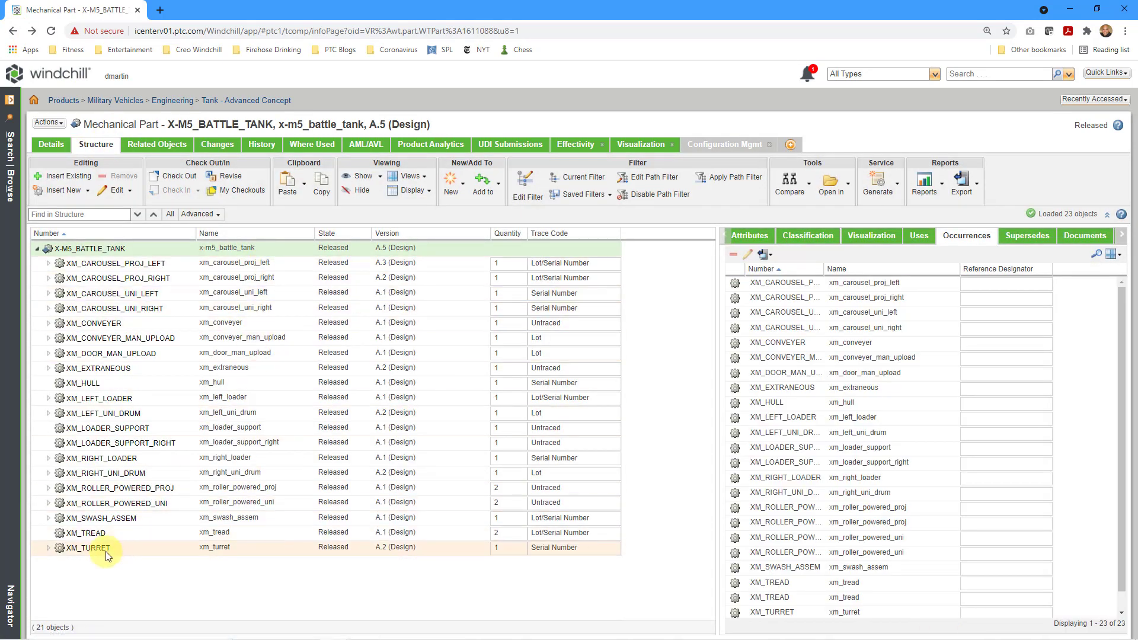
{"action": "right_click", "coordinate": [102, 551]}
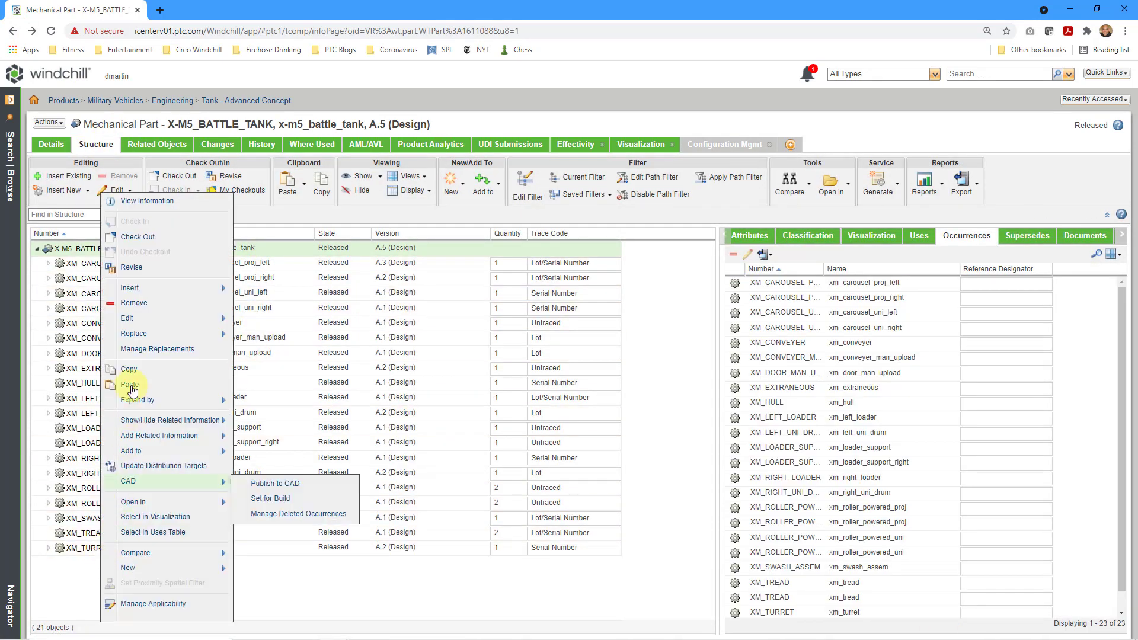
{"action": "left_click", "coordinate": [132, 202]}
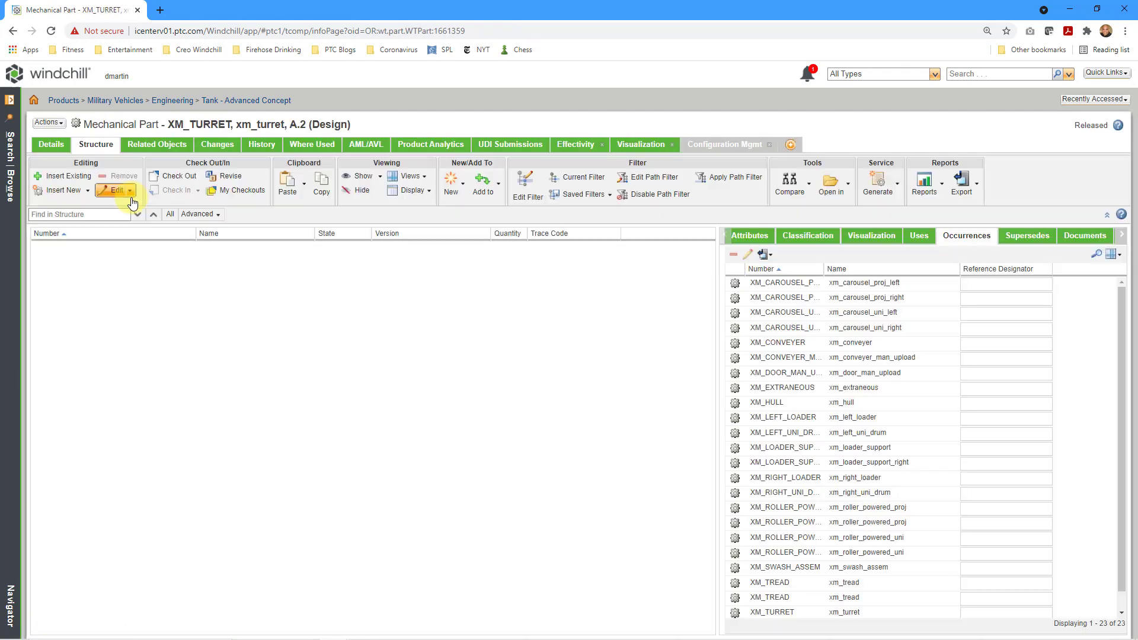
{"action": "left_click", "coordinate": [716, 145]}
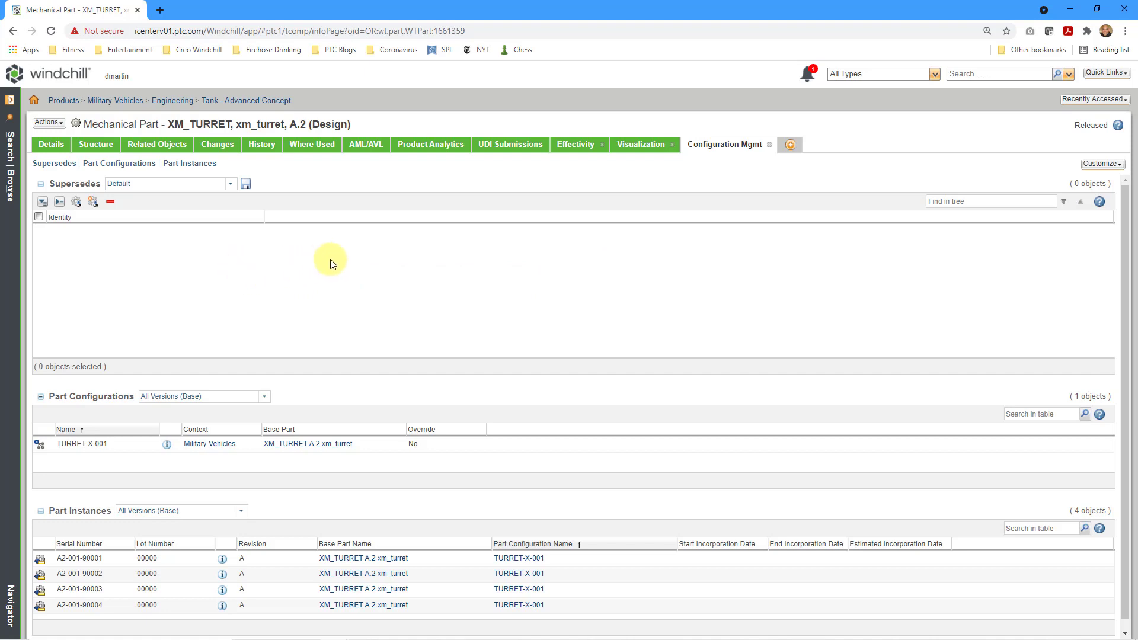
- Go back to X-M5_BATTLE_TANK and open the structure of part instance A1-001
{"action": "left_click", "coordinate": [15, 32]}
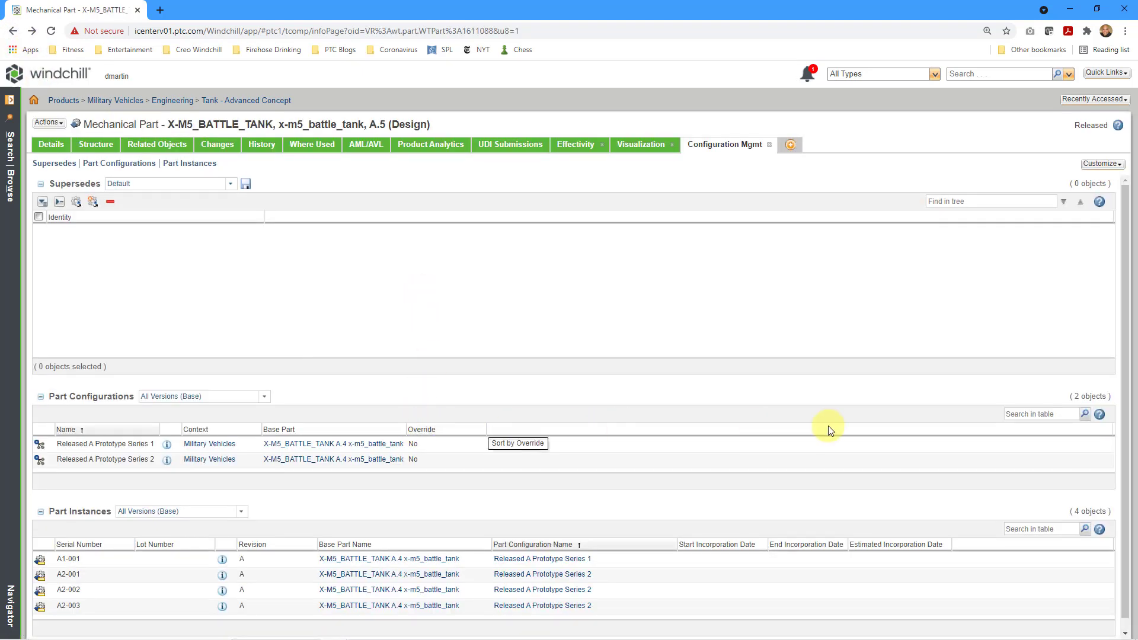
{"action": "scroll", "coordinate": [1128, 422], "scroll_direction": "down", "scroll_amount": 1}
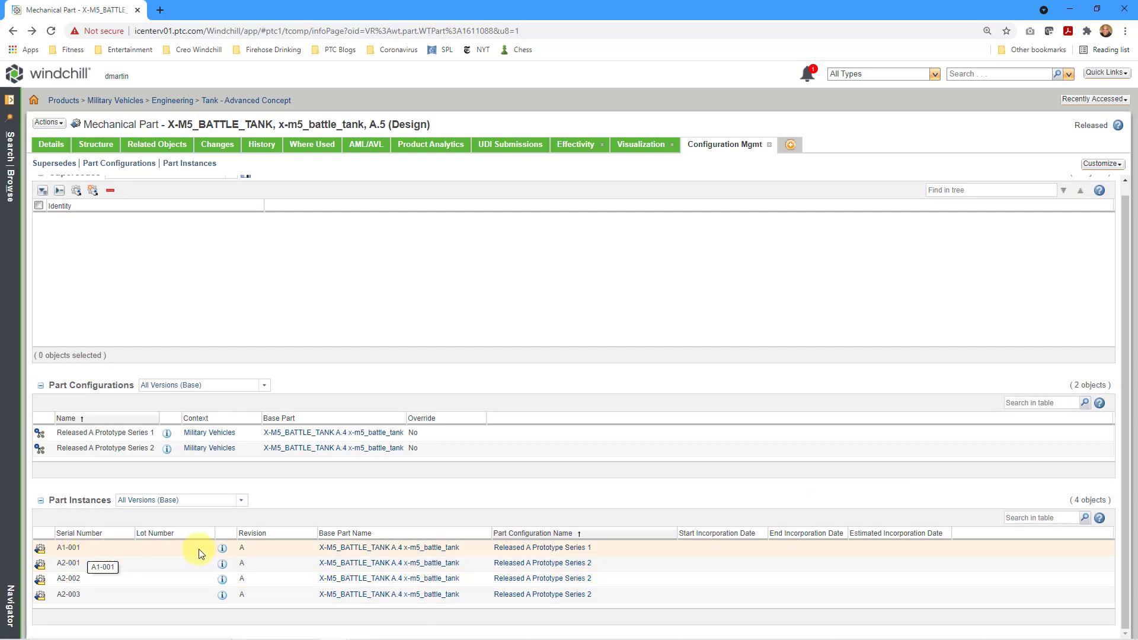
{"action": "left_click", "coordinate": [223, 549]}
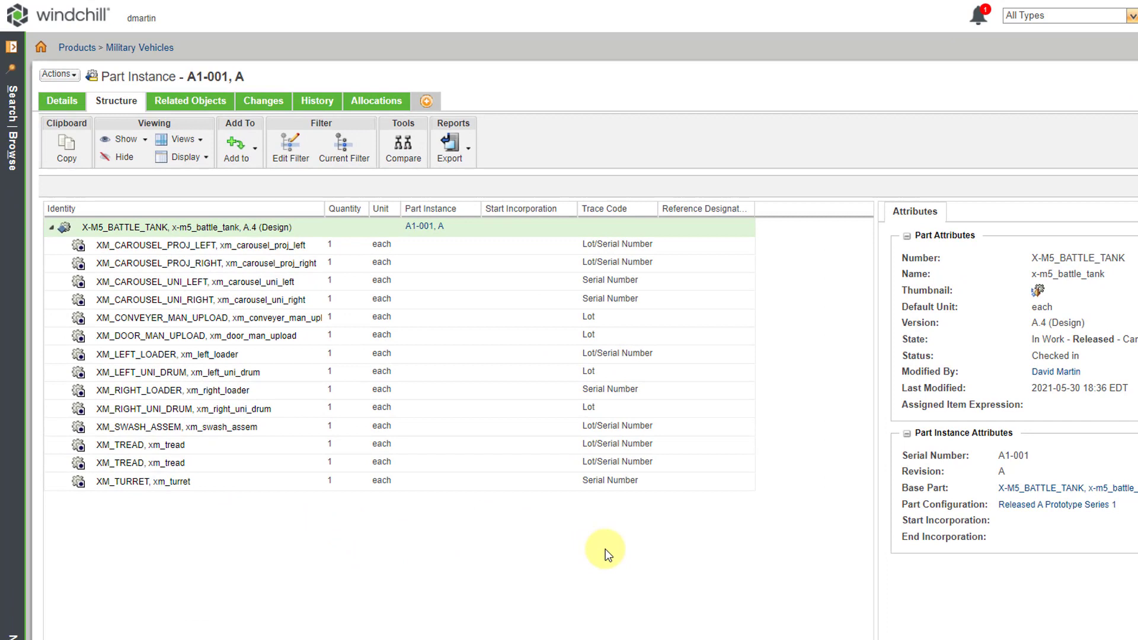
- Bring up the allocation menu for the first XM_TREAD row in A1-001's structure
{"action": "right_click", "coordinate": [179, 446]}
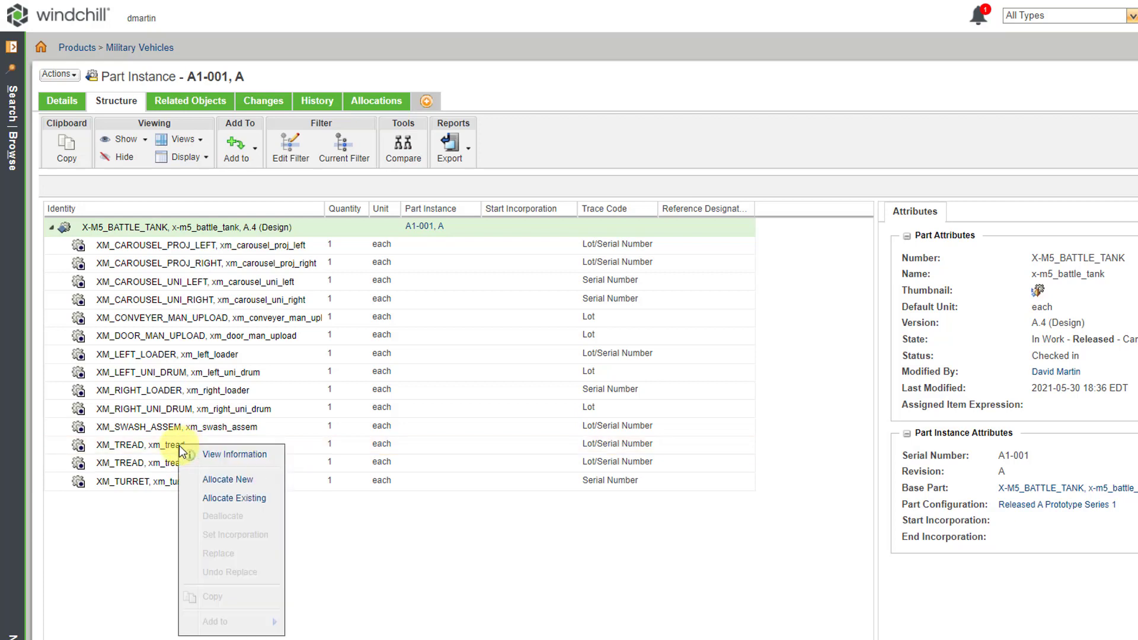
- Allocate existing tread instance 002001 - 00A to the XM_TREAD entry and widen the Part Instance column
{"action": "left_click", "coordinate": [269, 501]}
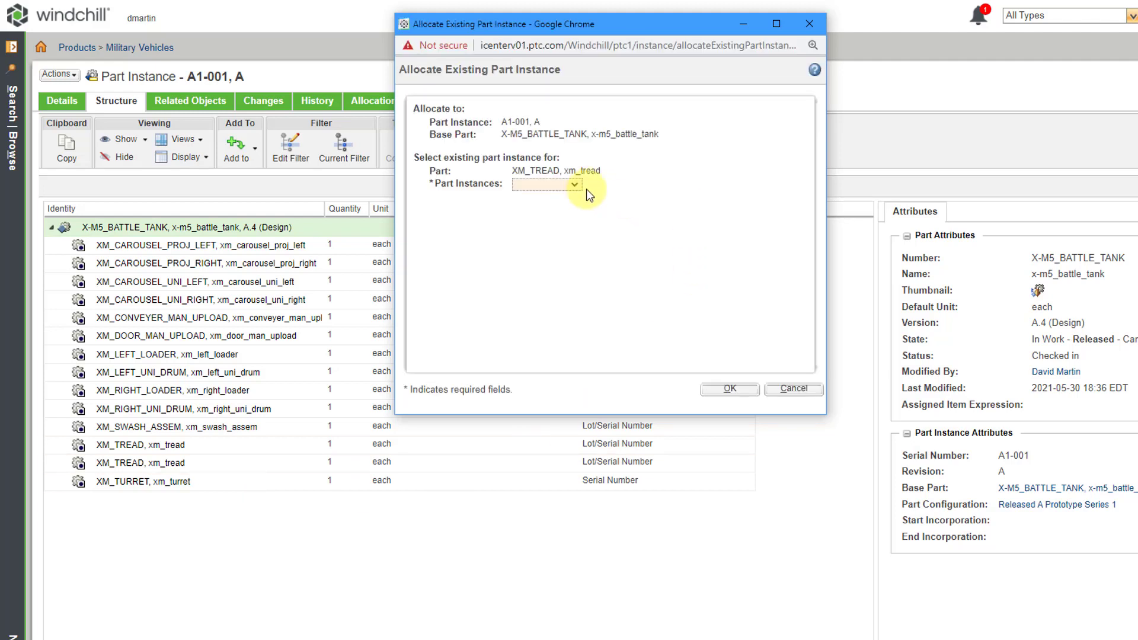
{"action": "left_click", "coordinate": [575, 185]}
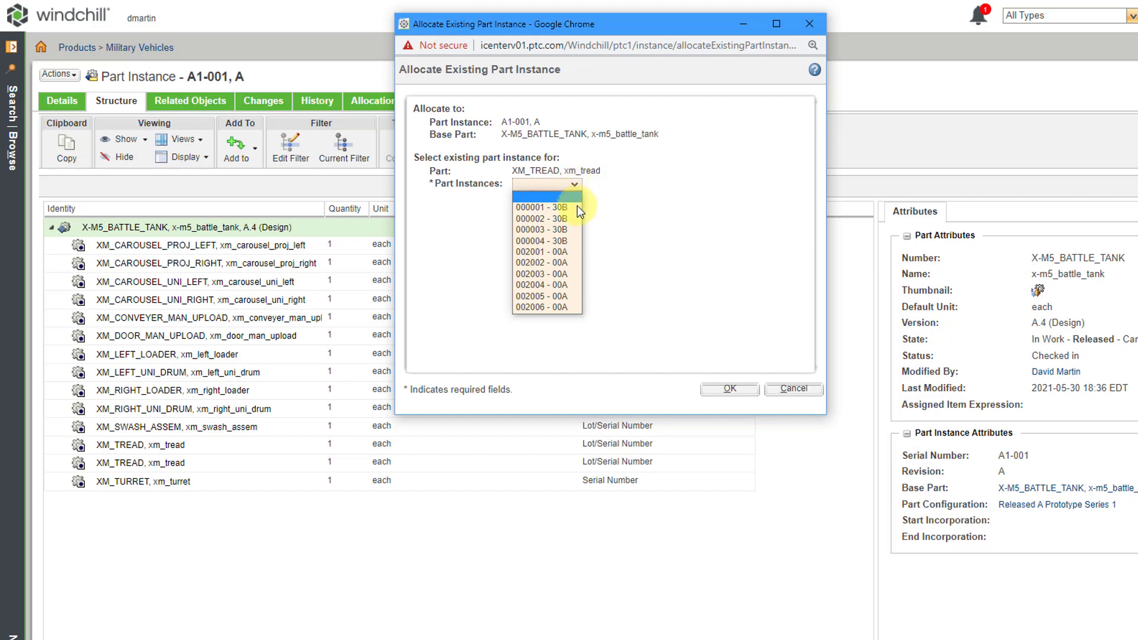
{"action": "left_click", "coordinate": [574, 258]}
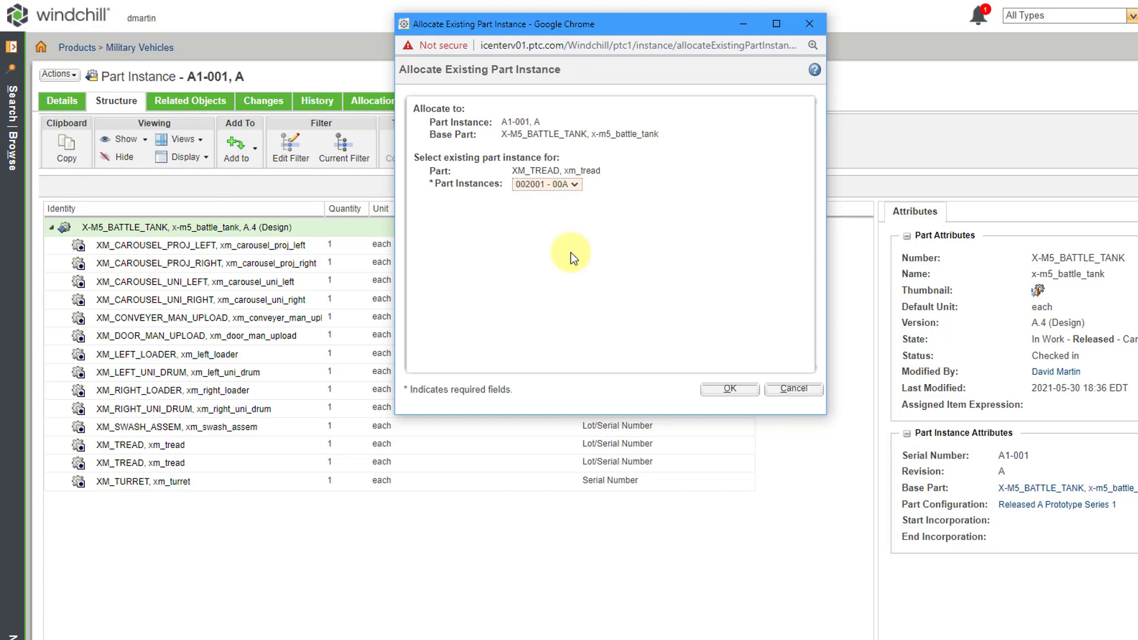
{"action": "left_click", "coordinate": [733, 392]}
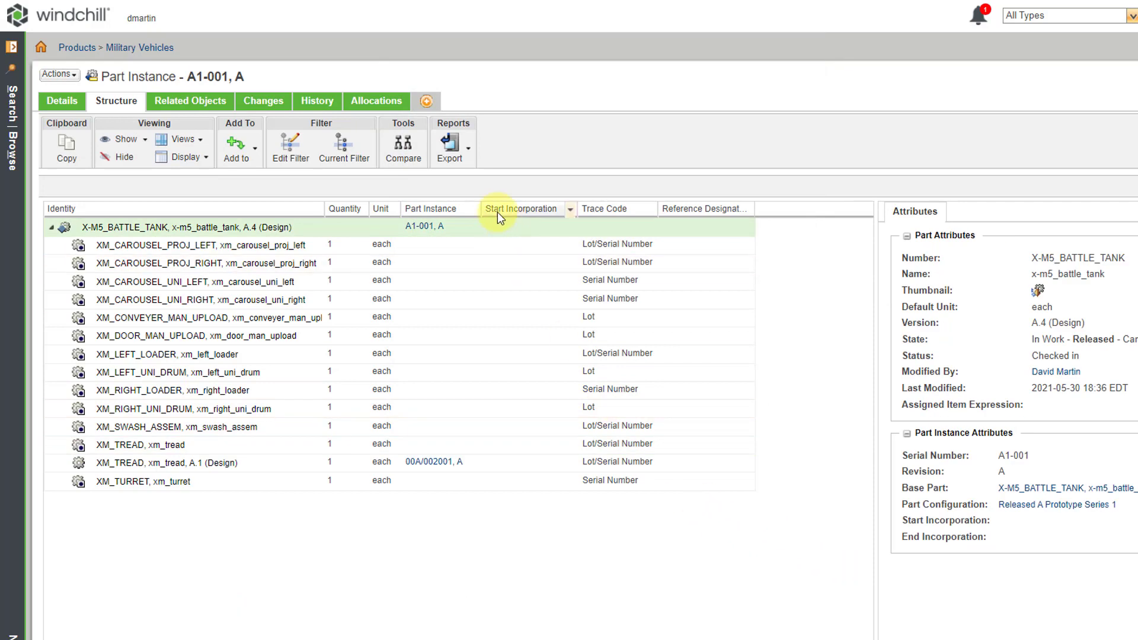
{"action": "left_click_drag", "start_coordinate": [482, 209], "coordinate": [523, 210]}
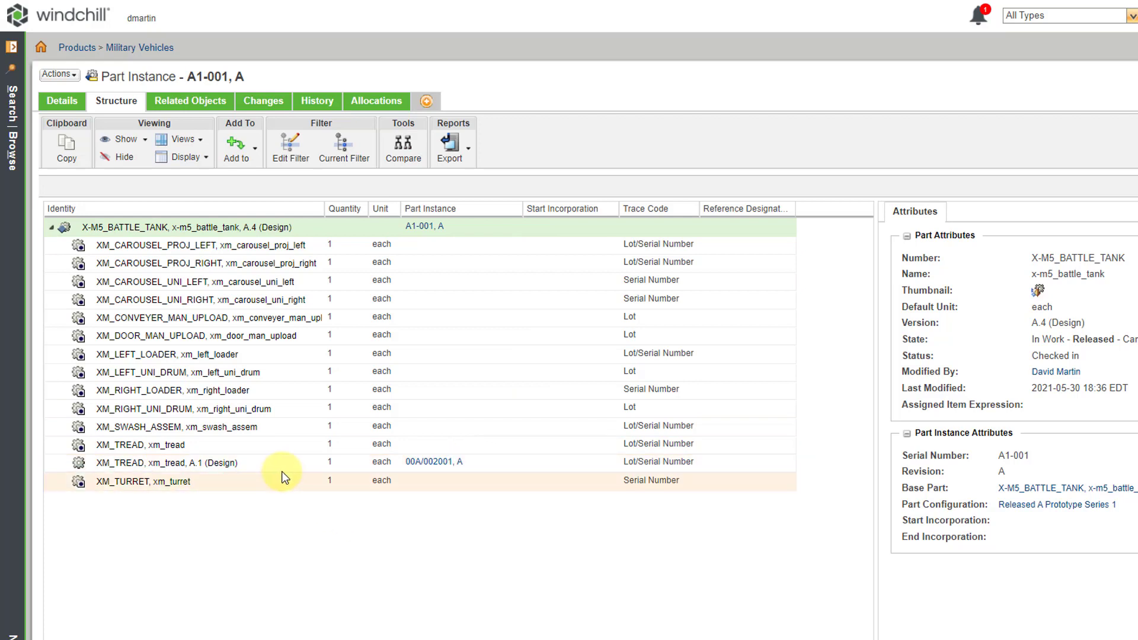
- Allocate existing tread instance 002002 - 00A to the second, unallocated XM_TREAD entry
{"action": "right_click", "coordinate": [250, 444]}
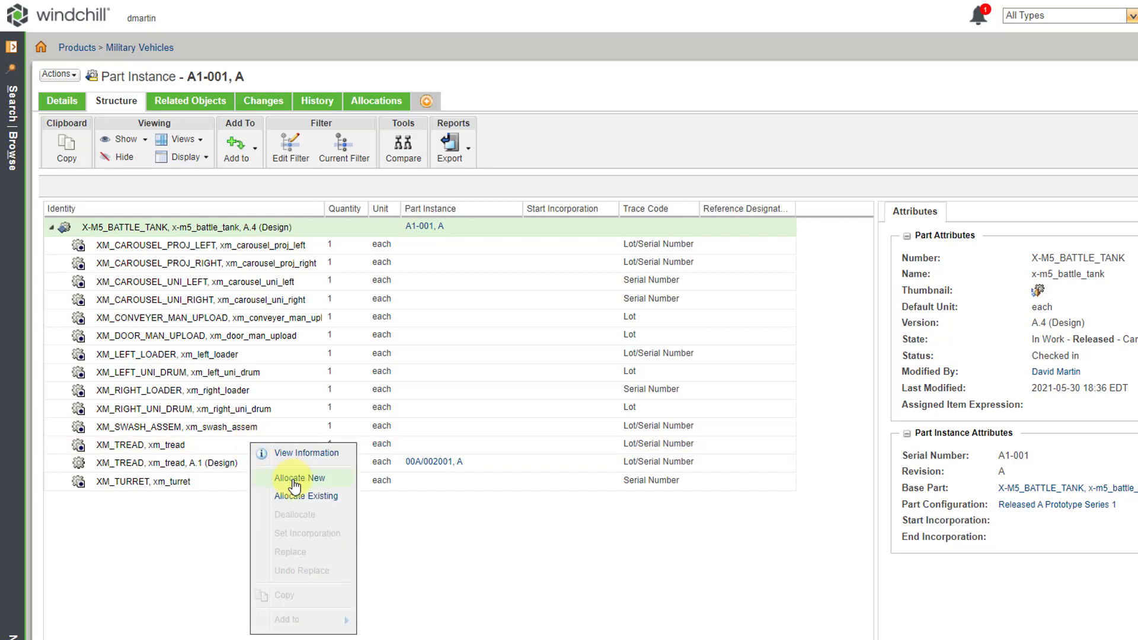
{"action": "left_click", "coordinate": [304, 496]}
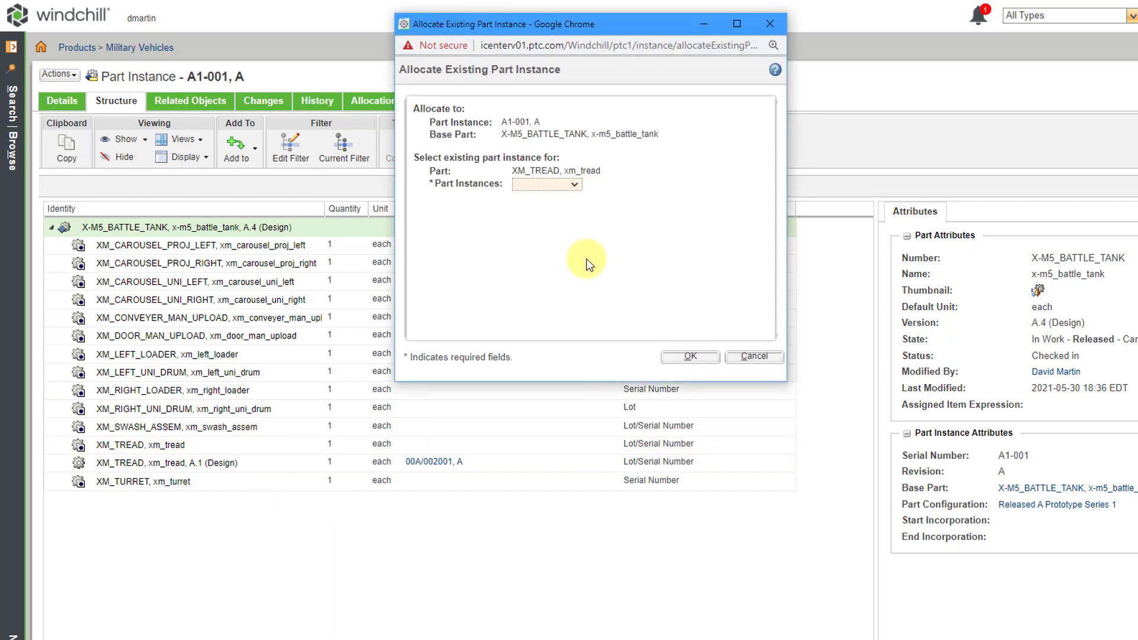
{"action": "left_click", "coordinate": [574, 185]}
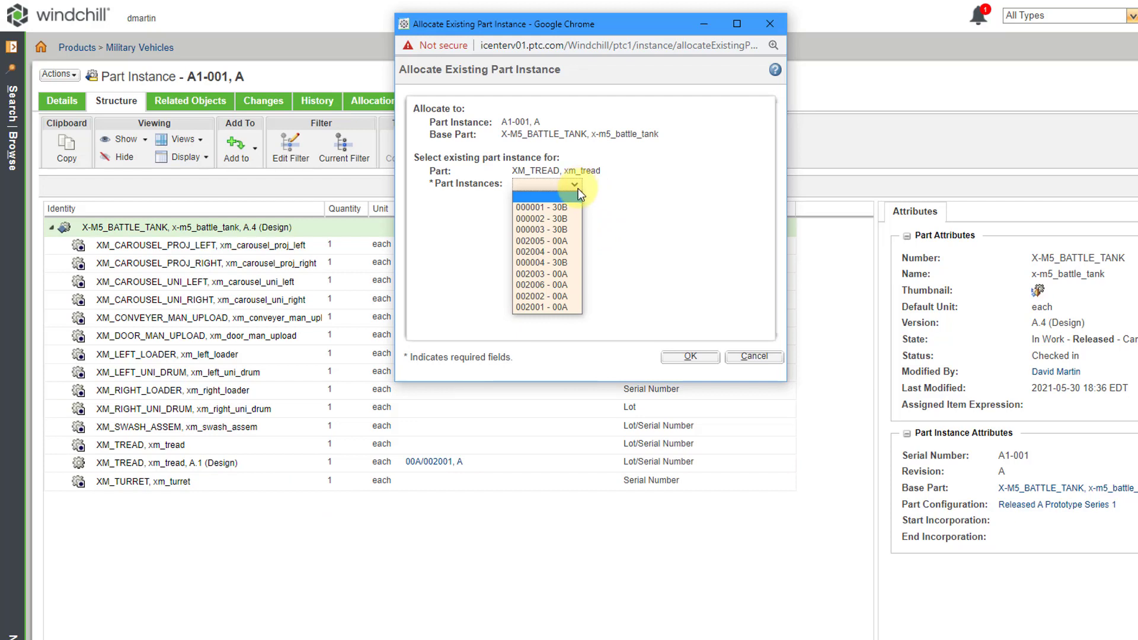
{"action": "left_click", "coordinate": [570, 297]}
{"action": "left_click", "coordinate": [689, 358]}
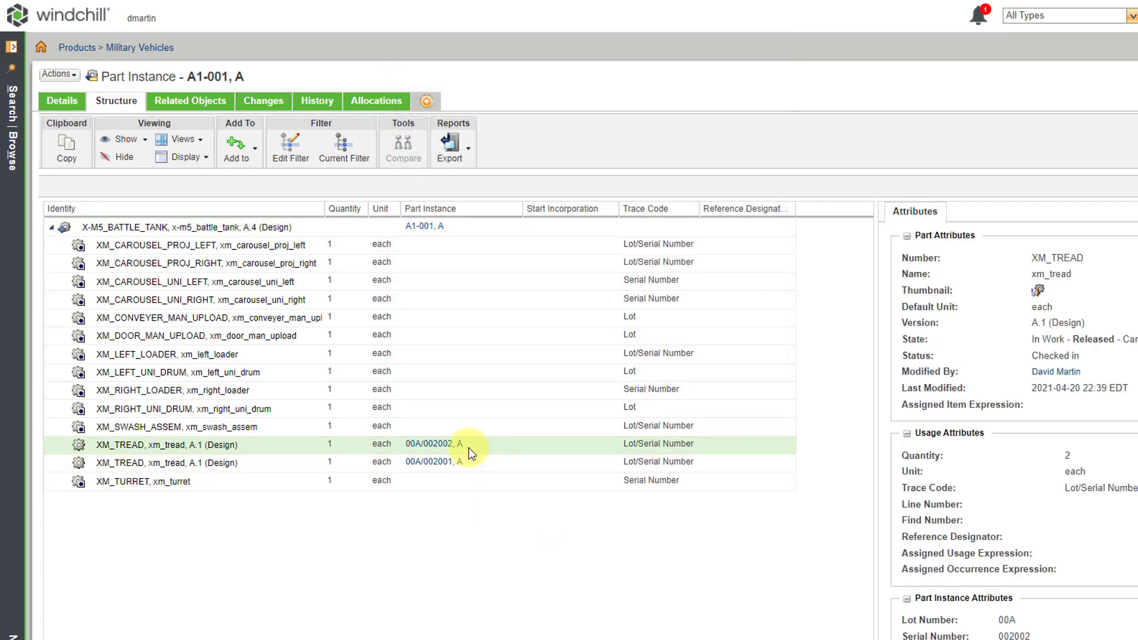
{"action": "left_click", "coordinate": [113, 484]}
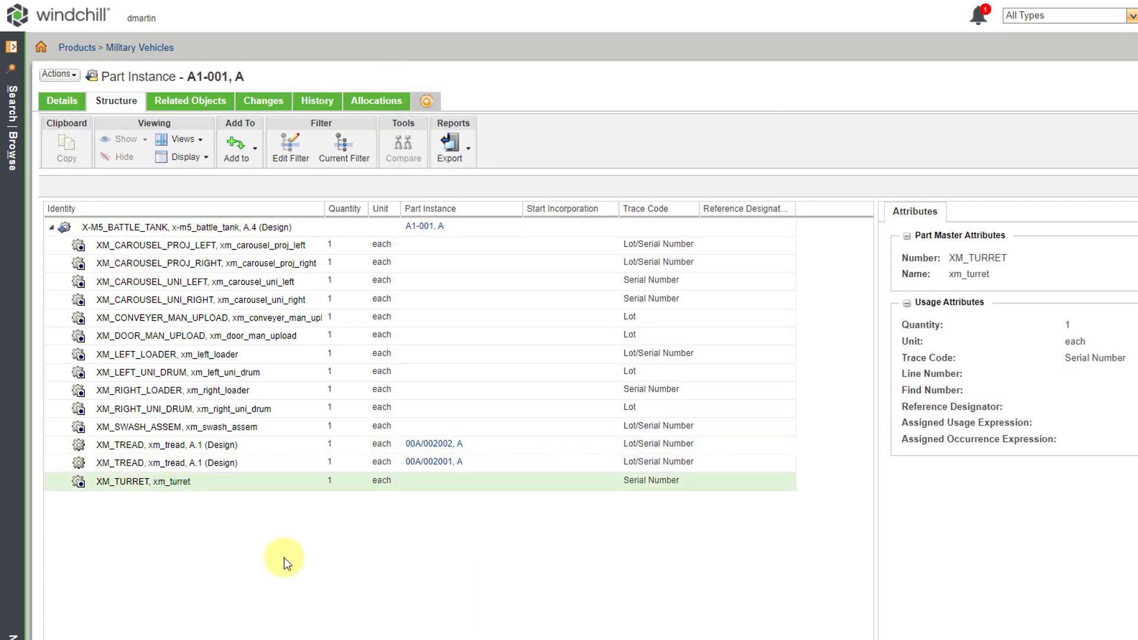
- Allocate a new instance with lot 10001 and serial 000001 to XM_CAROUSEL_PROJ_LEFT
{"action": "right_click", "coordinate": [258, 252]}
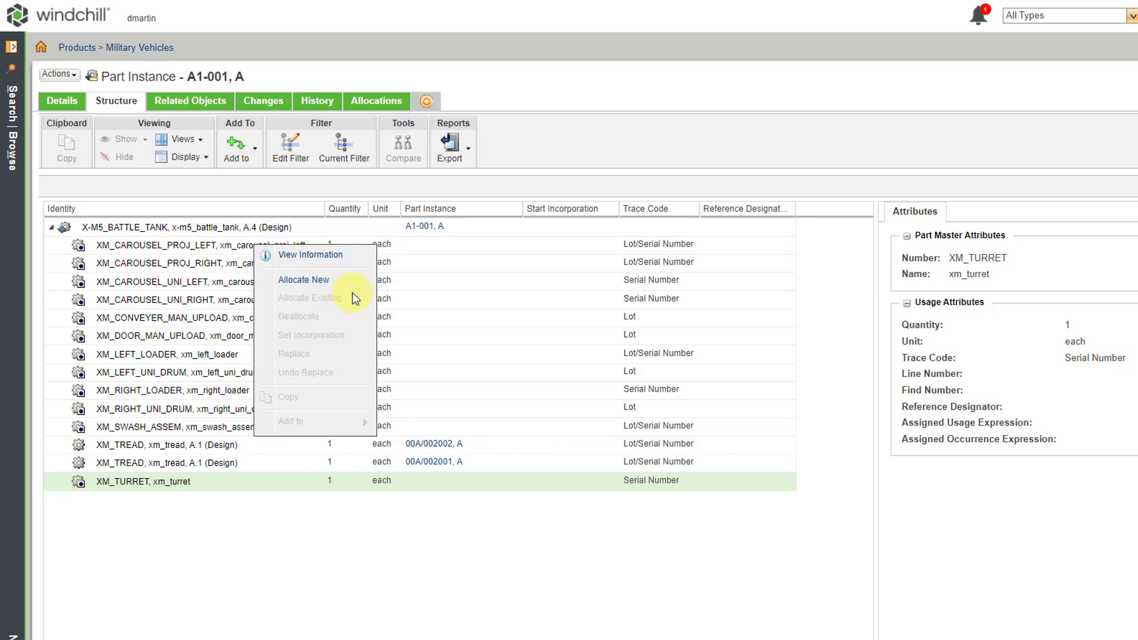
{"action": "left_click", "coordinate": [323, 286]}
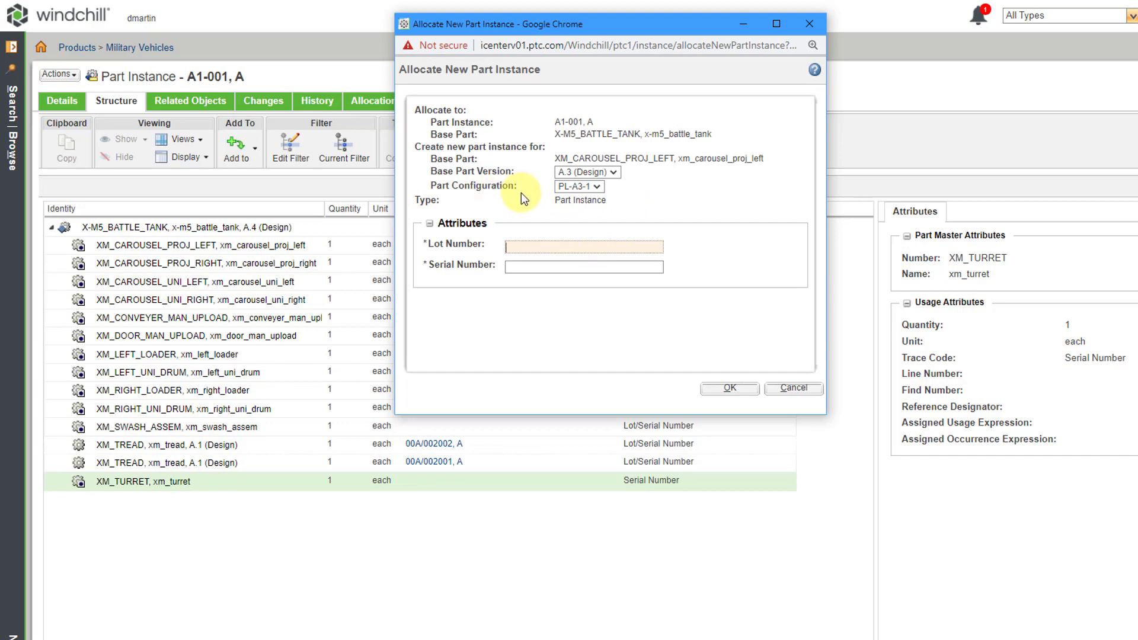
{"action": "left_click", "coordinate": [534, 247]}
{"action": "type", "text": "10001"}
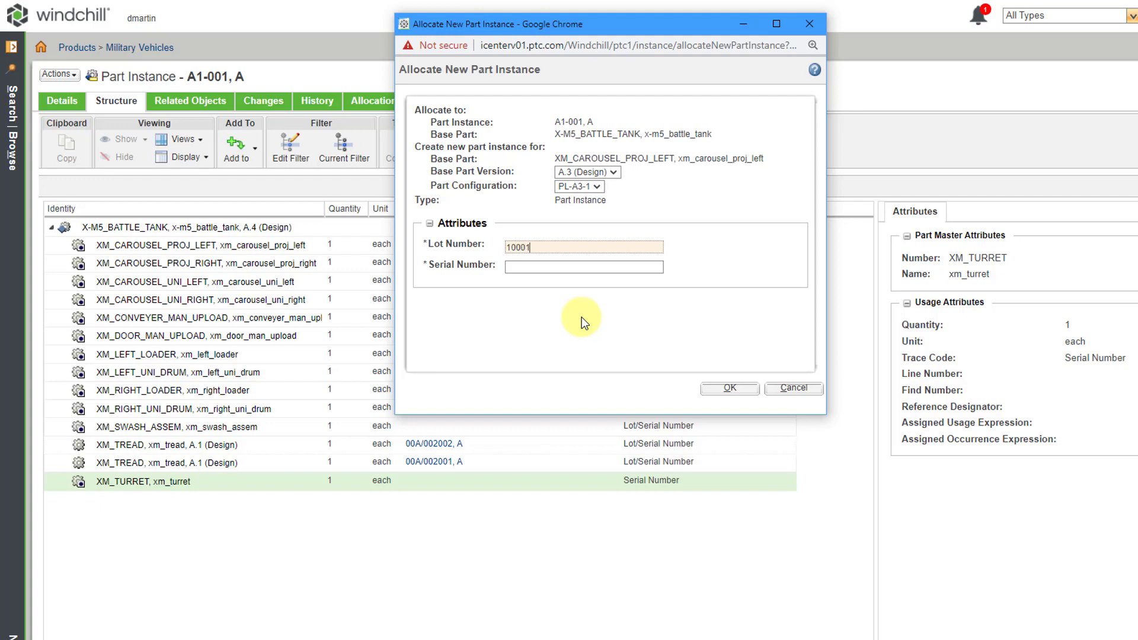
{"action": "left_click", "coordinate": [558, 267]}
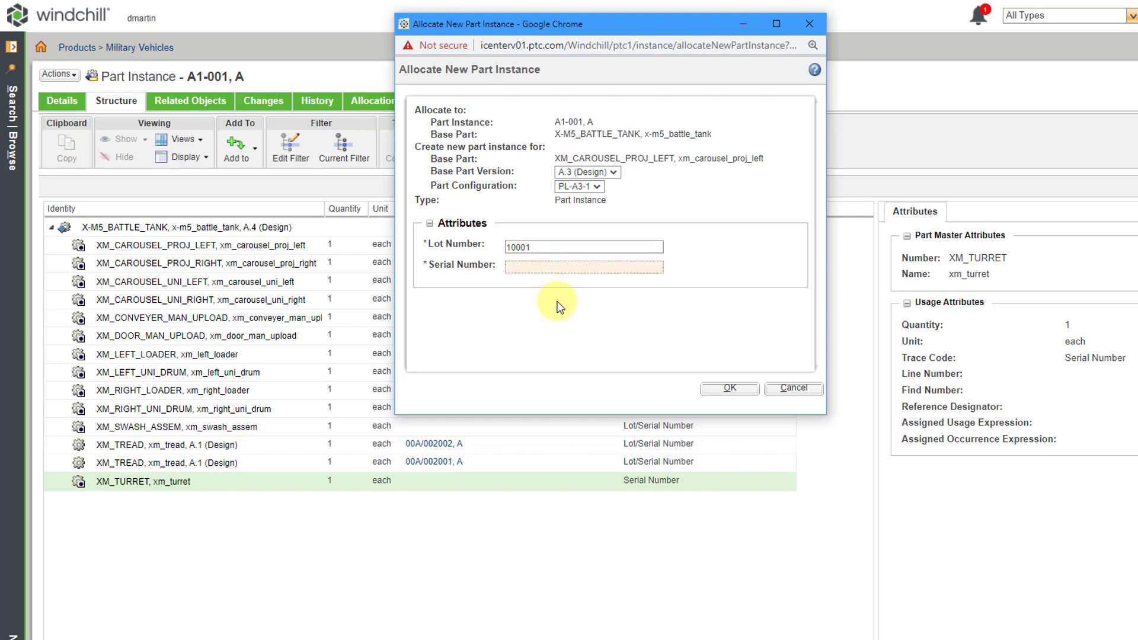
{"action": "type", "text": "000001"}
{"action": "left_click", "coordinate": [731, 389]}
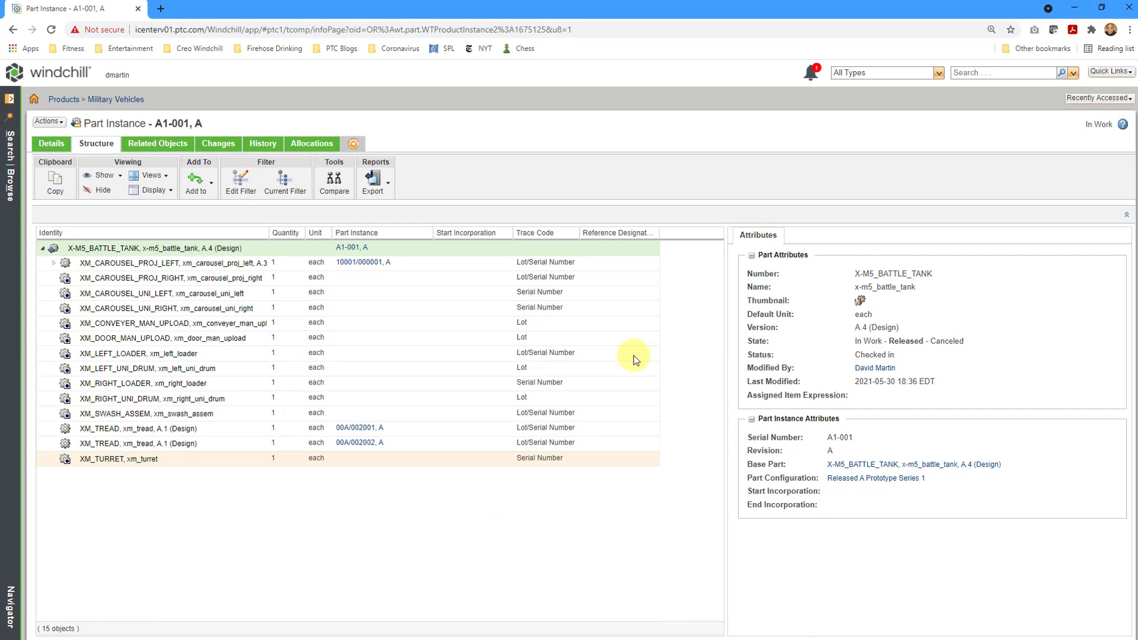
- Reopen X-M5_BATTLE_TANK from Recently Accessed and open part instance A2-001
{"action": "left_click", "coordinate": [1082, 101]}
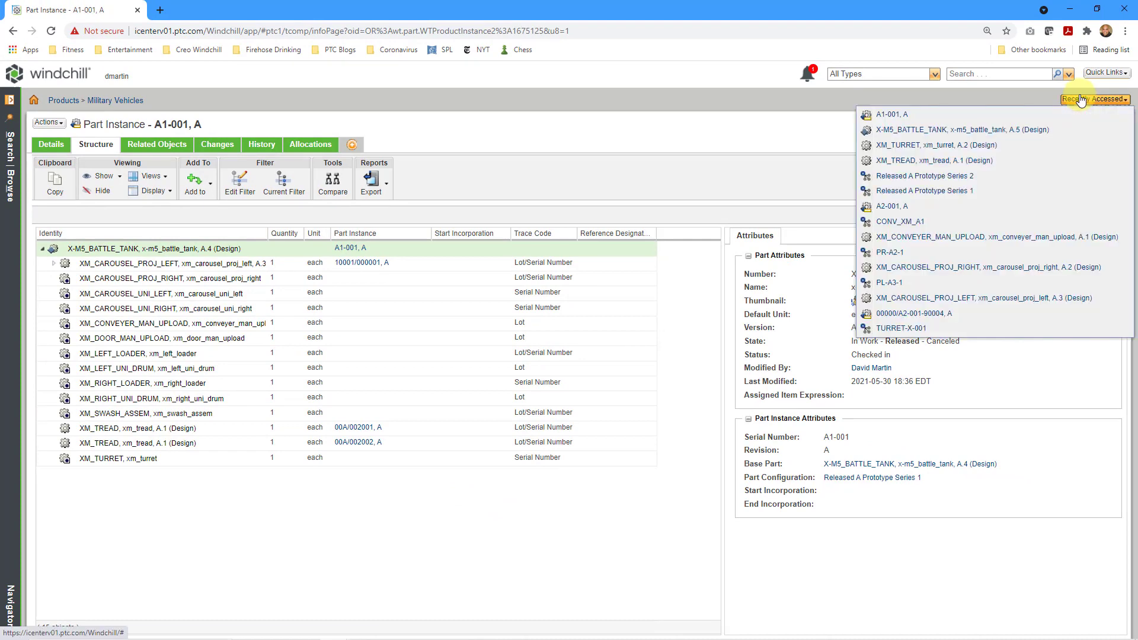
{"action": "left_click", "coordinate": [997, 130]}
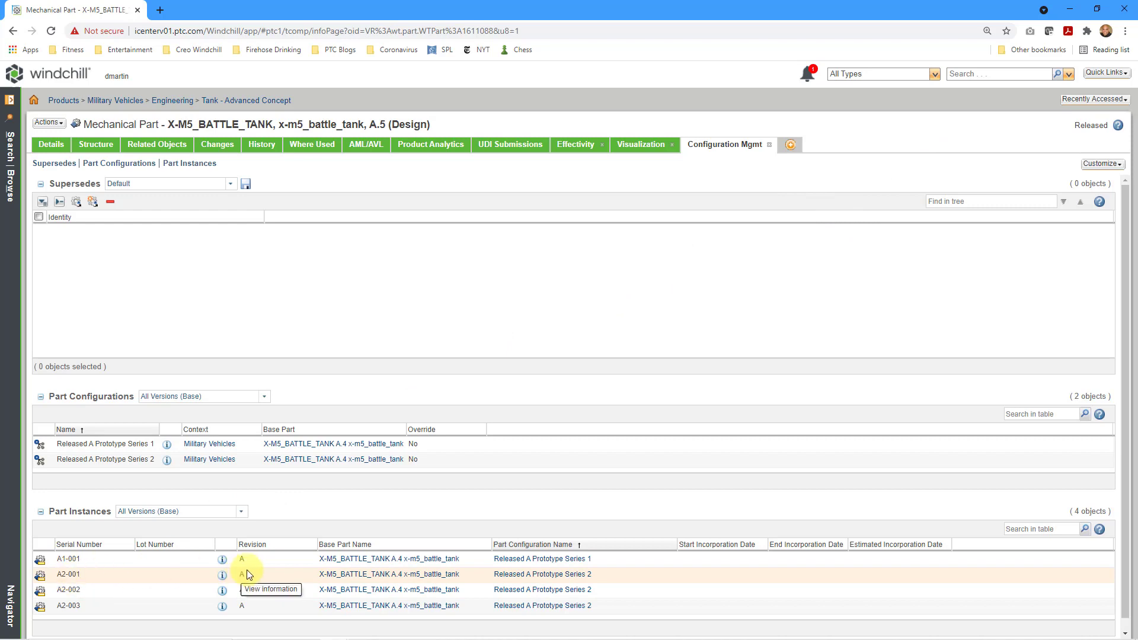
{"action": "left_click", "coordinate": [222, 575]}
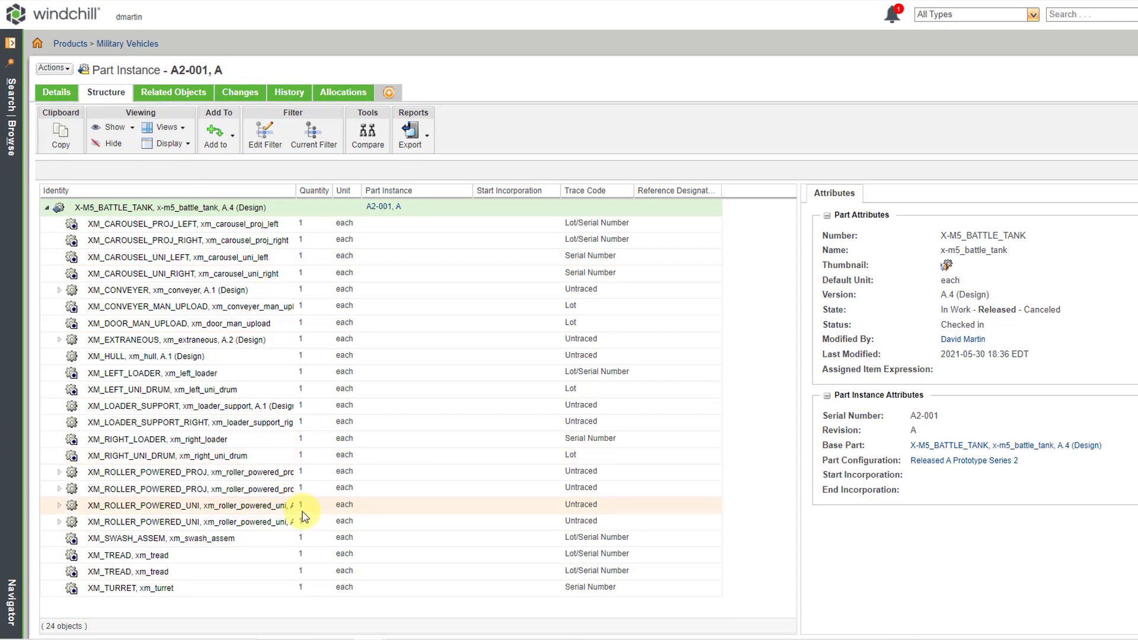
- Allocate existing tread instance 000001 - 30B to an XM_TREAD line in A2-001
{"action": "right_click", "coordinate": [222, 341]}
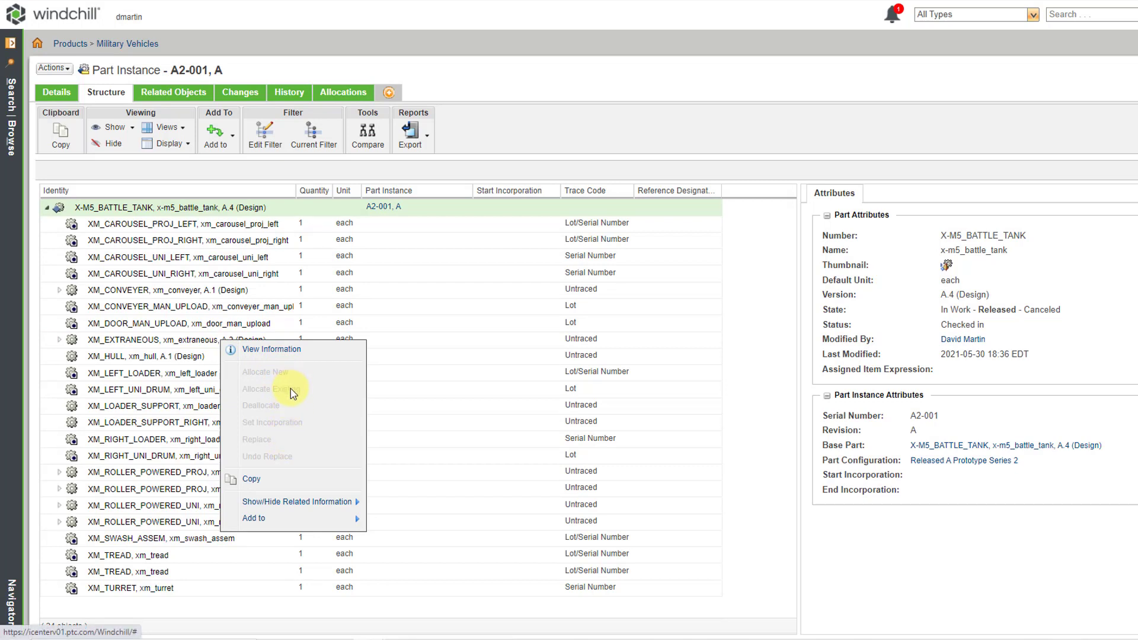
{"action": "left_click", "coordinate": [240, 618]}
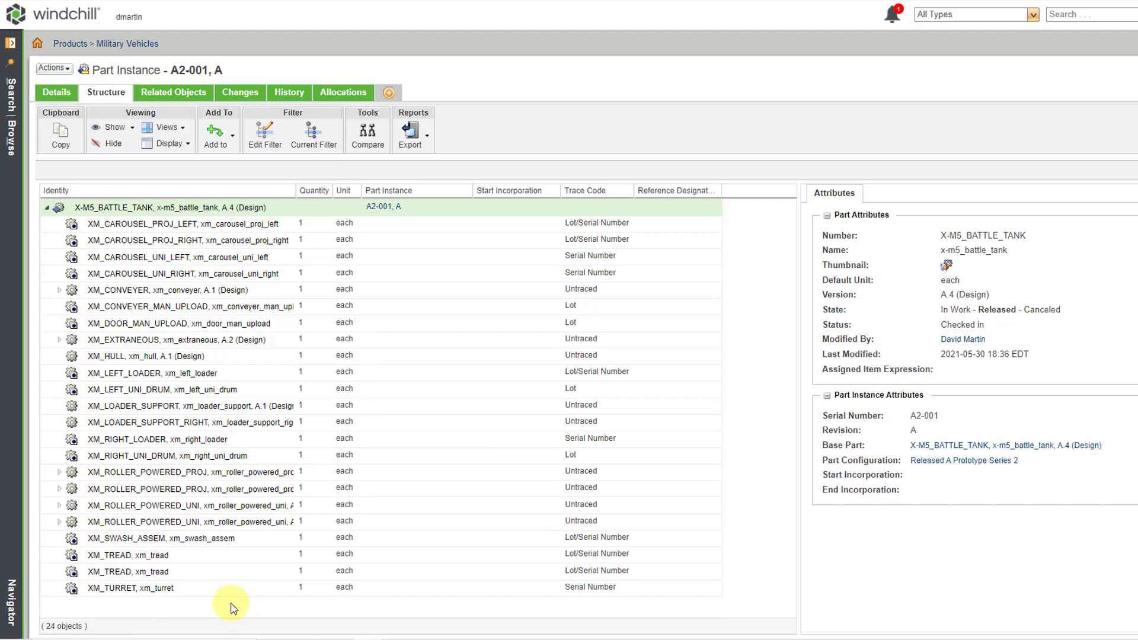
{"action": "right_click", "coordinate": [156, 556]}
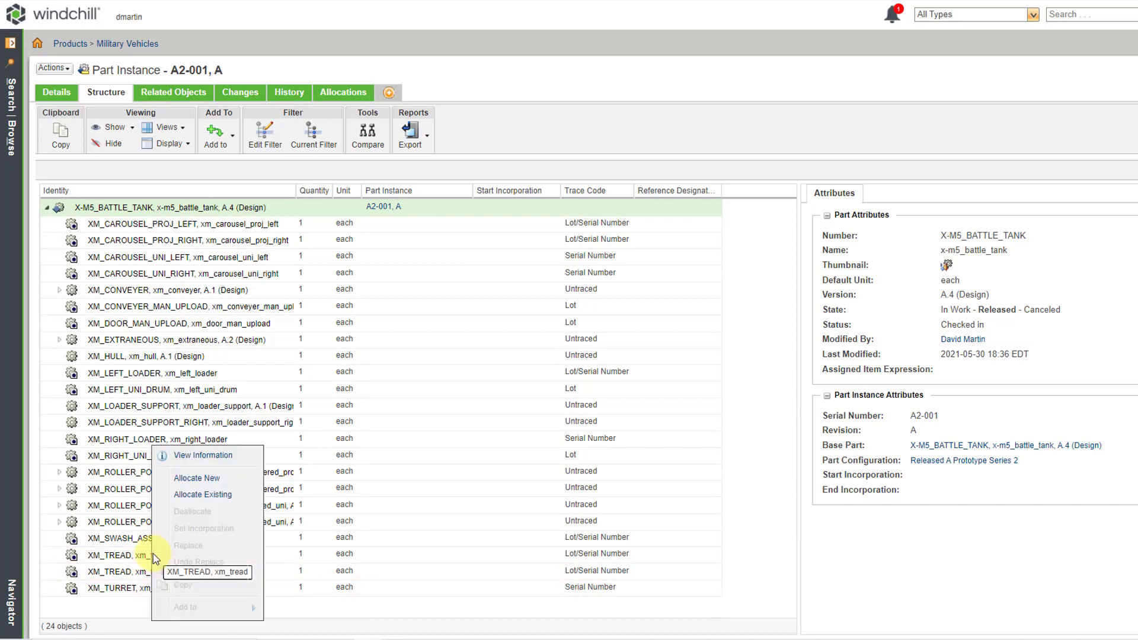
{"action": "left_click", "coordinate": [220, 494]}
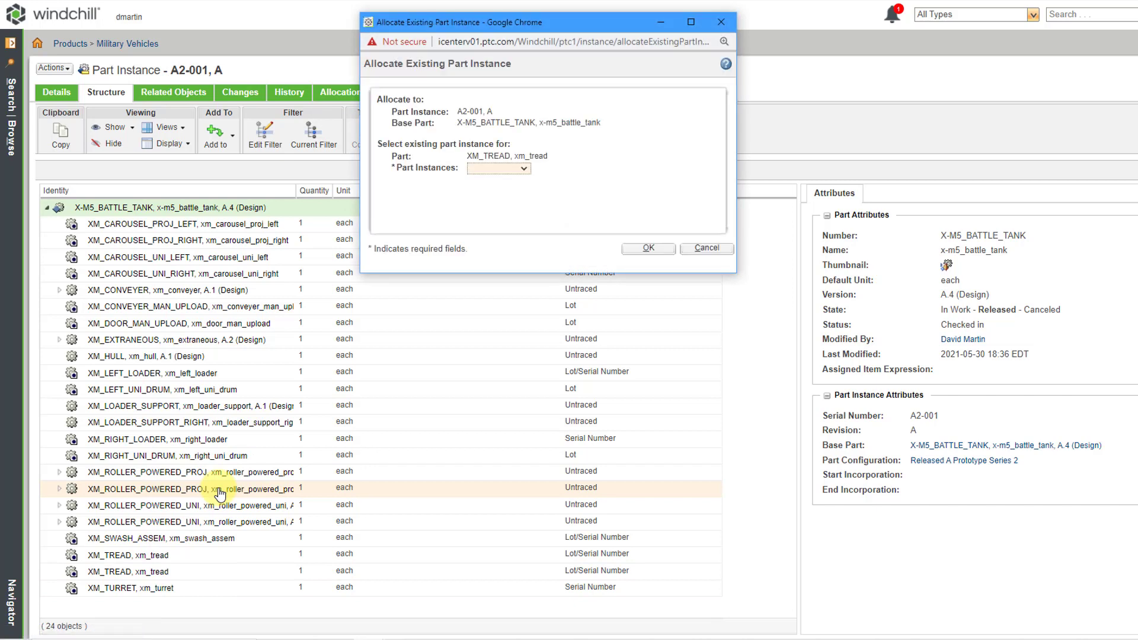
{"action": "left_click", "coordinate": [504, 169]}
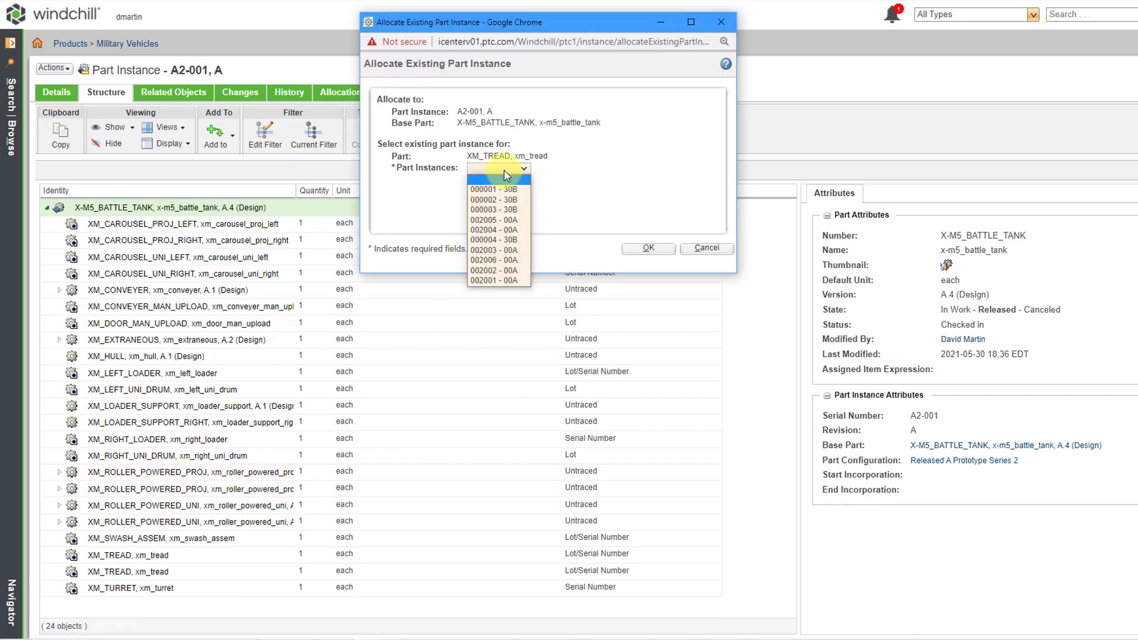
{"action": "left_click", "coordinate": [506, 190]}
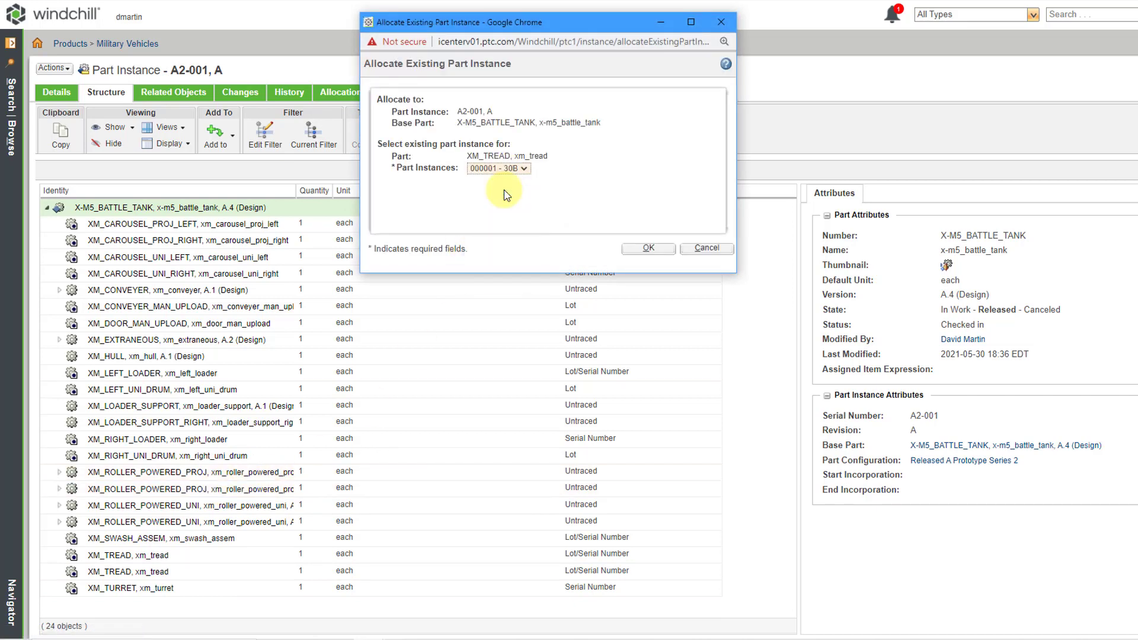
{"action": "left_click", "coordinate": [649, 250]}
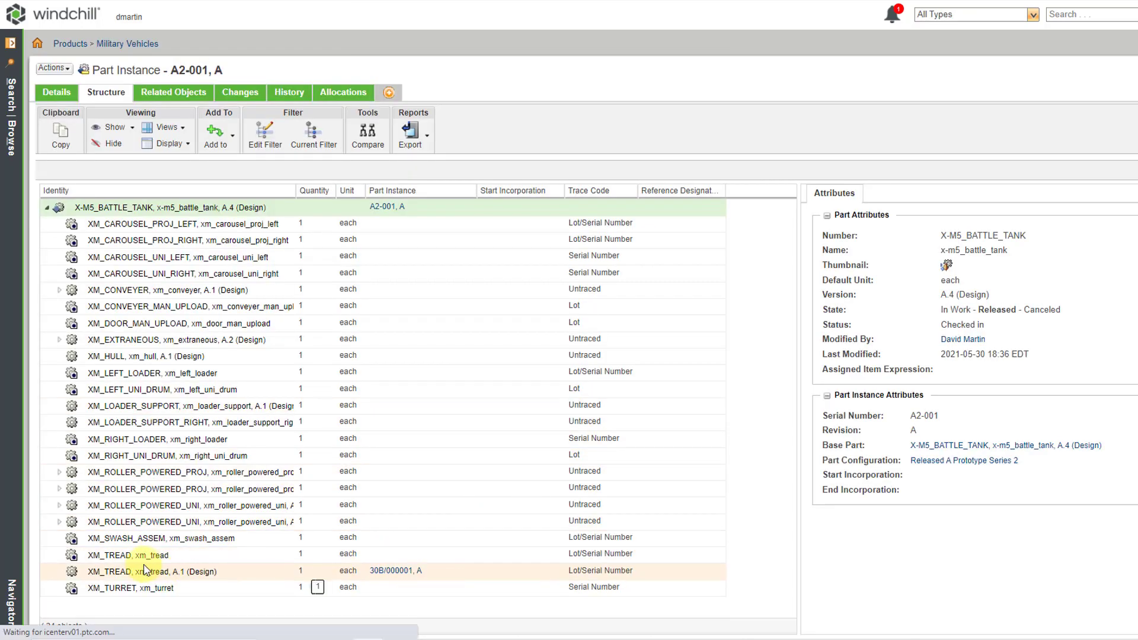
- Allocate tread instance 000002 - 30B to the remaining unallocated XM_TREAD line
{"action": "right_click", "coordinate": [143, 560]}
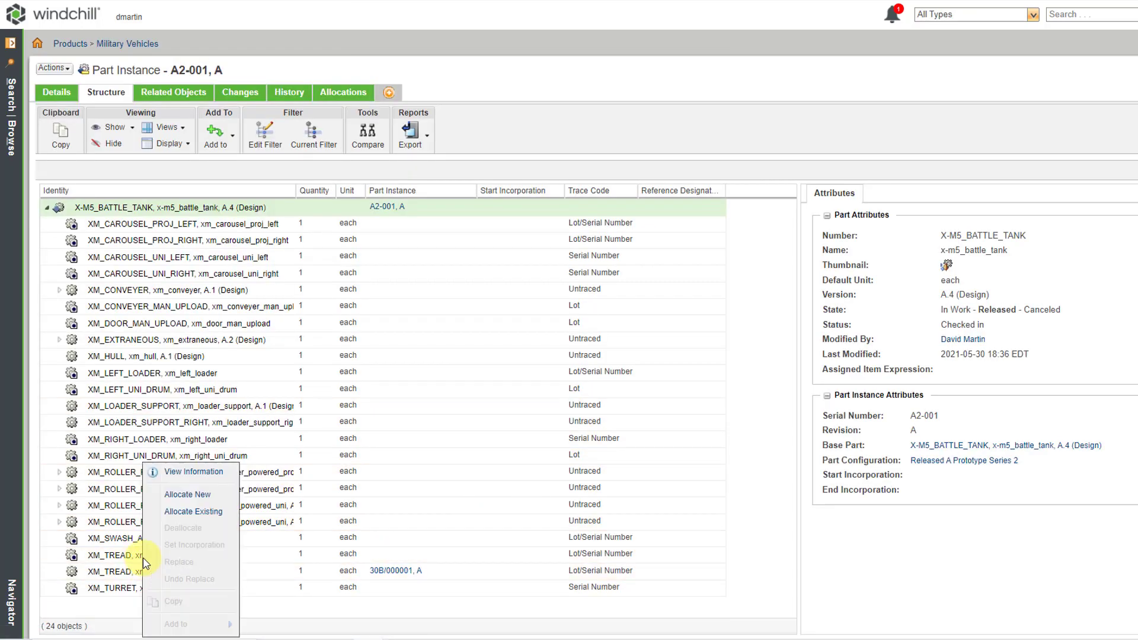
{"action": "left_click", "coordinate": [196, 519]}
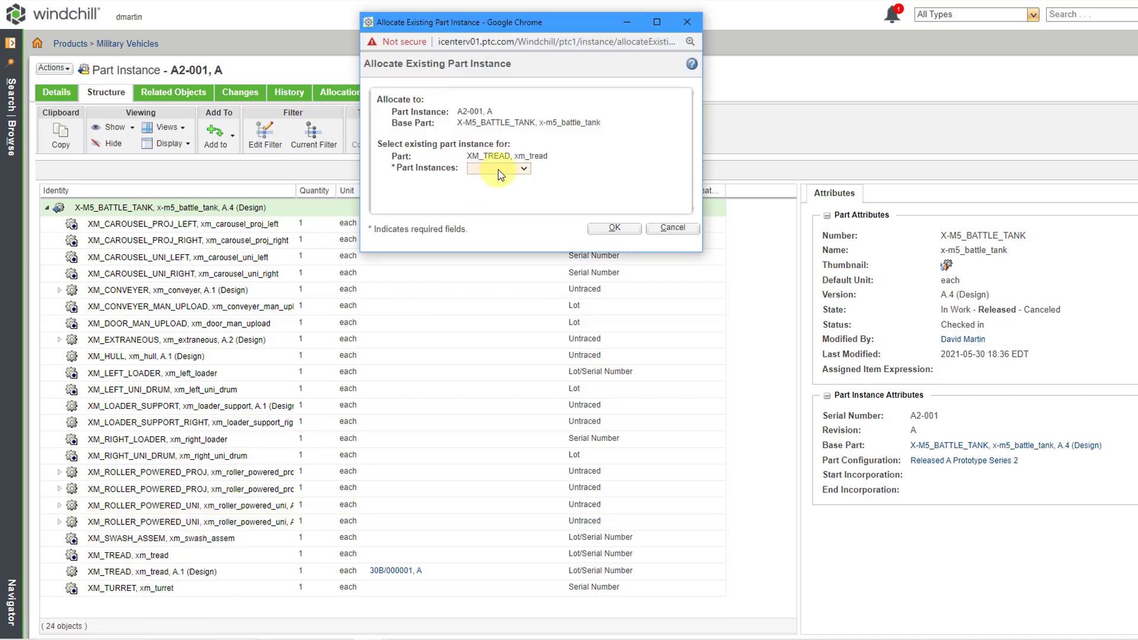
{"action": "left_click", "coordinate": [499, 170]}
{"action": "left_click", "coordinate": [504, 198]}
{"action": "left_click", "coordinate": [615, 229]}
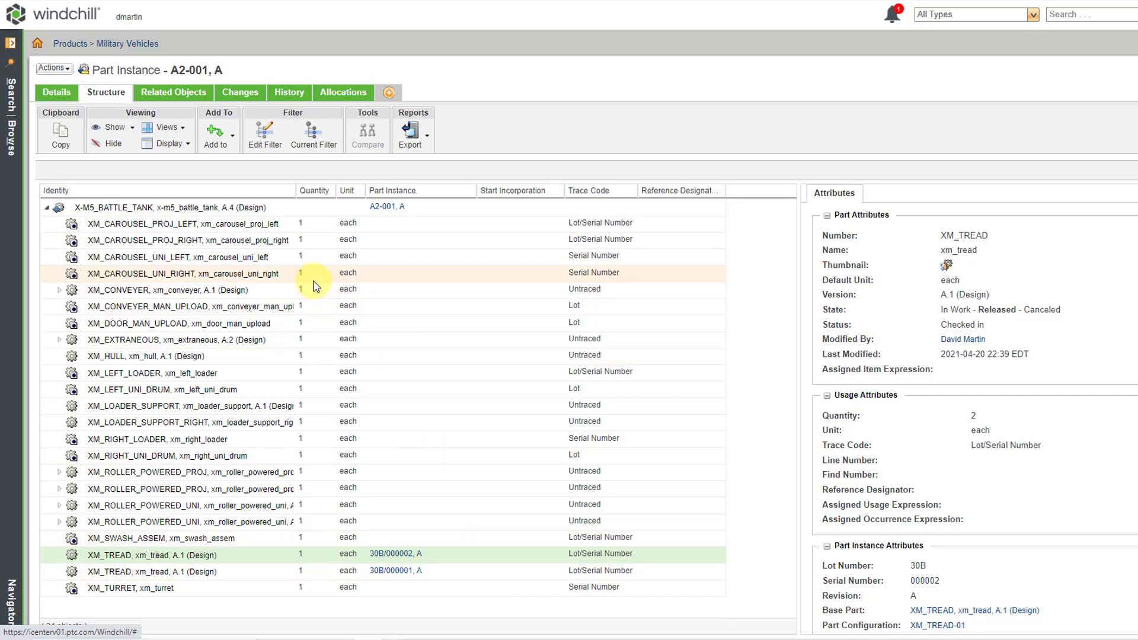
- Allocate a new XM_CAROUSEL_PROJ_RIGHT instance with Lot Number 100 and Serial Number 99909
{"action": "right_click", "coordinate": [235, 243]}
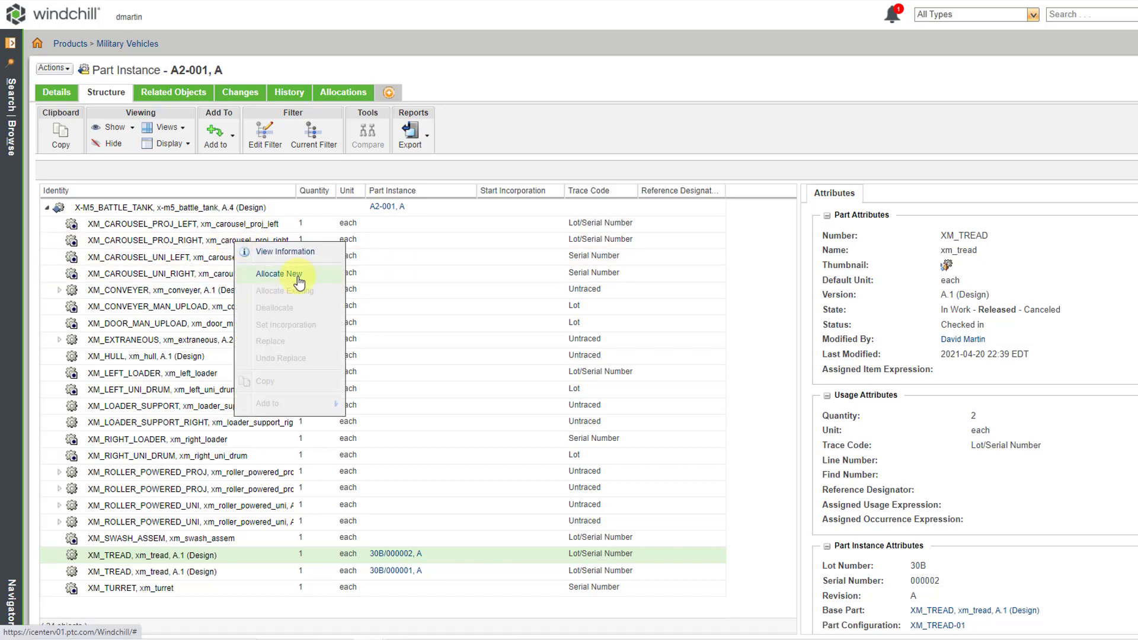
{"action": "left_click", "coordinate": [300, 282]}
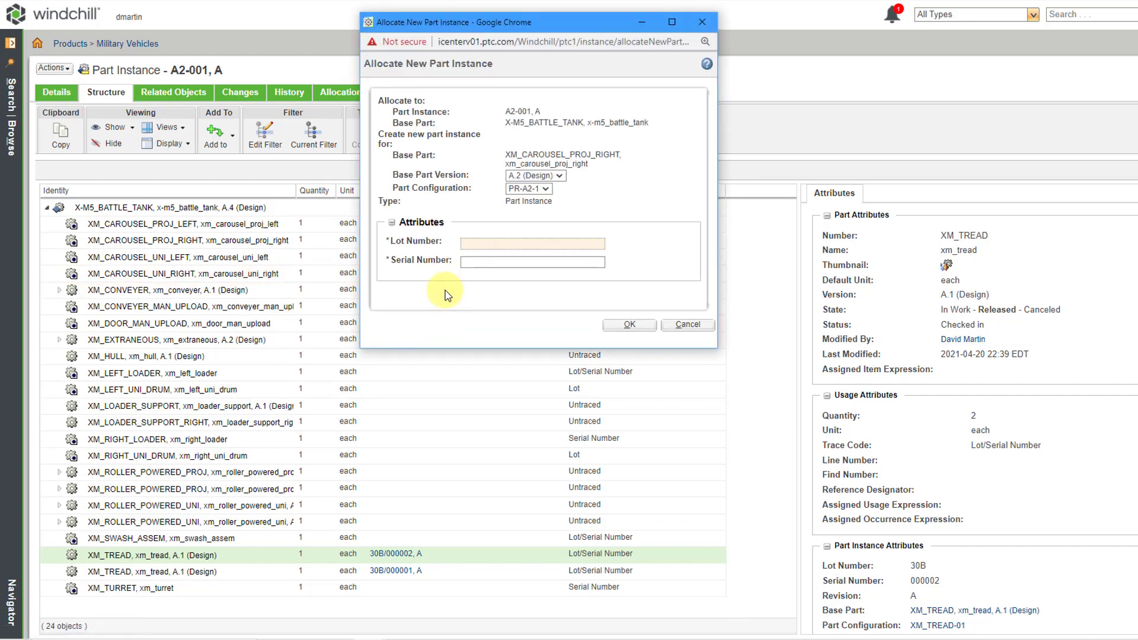
{"action": "type", "text": "100"}
{"action": "left_click", "coordinate": [520, 261]}
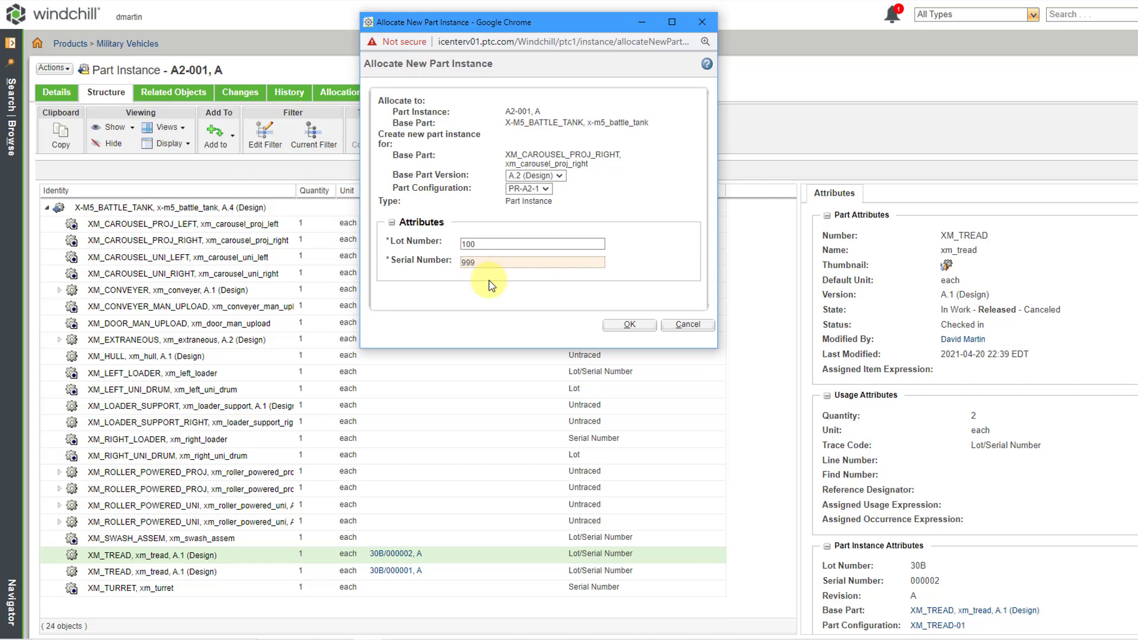
{"action": "left_click", "coordinate": [624, 327]}
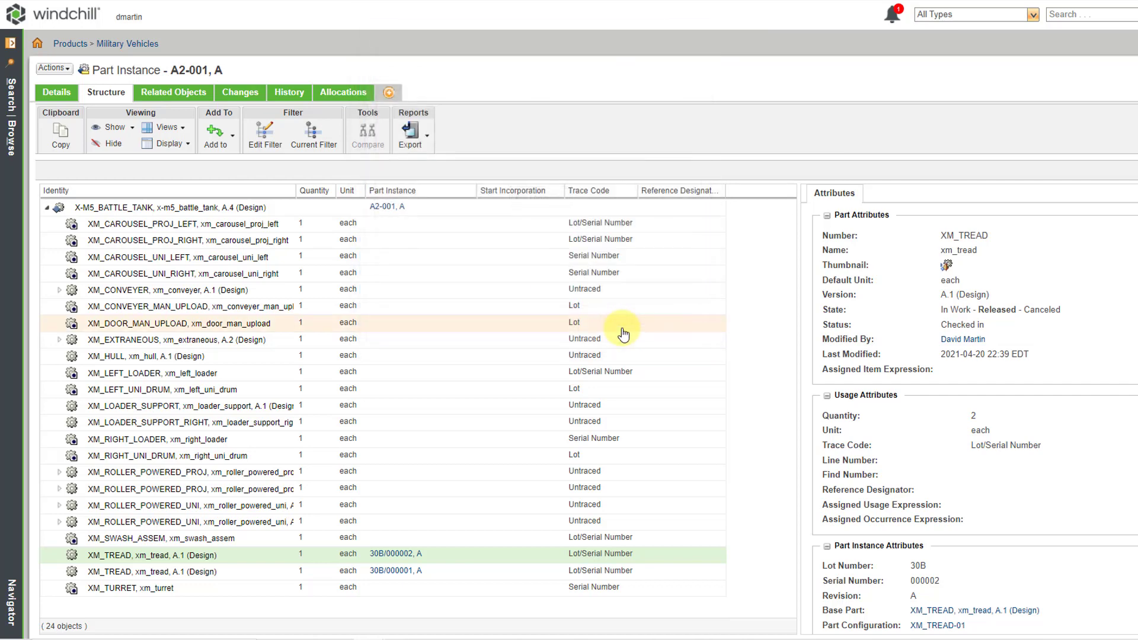